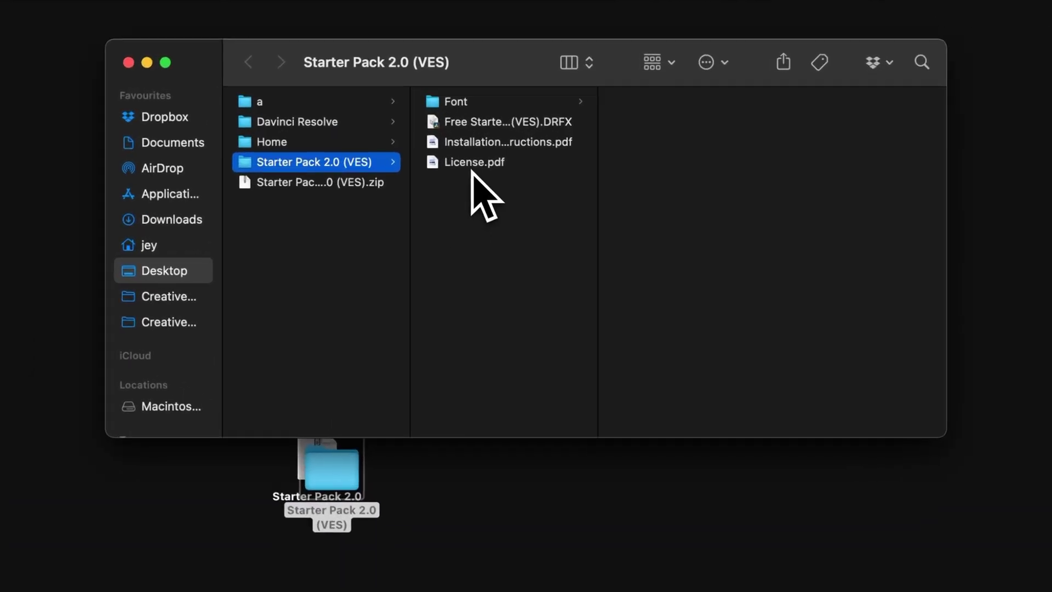
# Step: Preview the License PDF, the installation instructions PDF and the DRFX template bundle
pyautogui.click(489, 195)
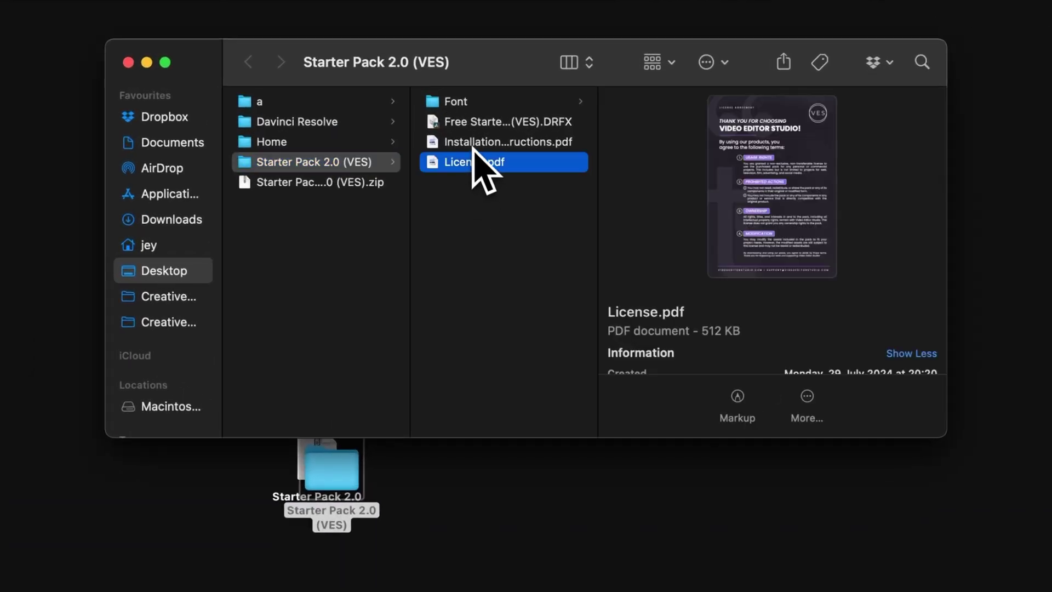
pyautogui.click(473, 147)
pyautogui.click(482, 125)
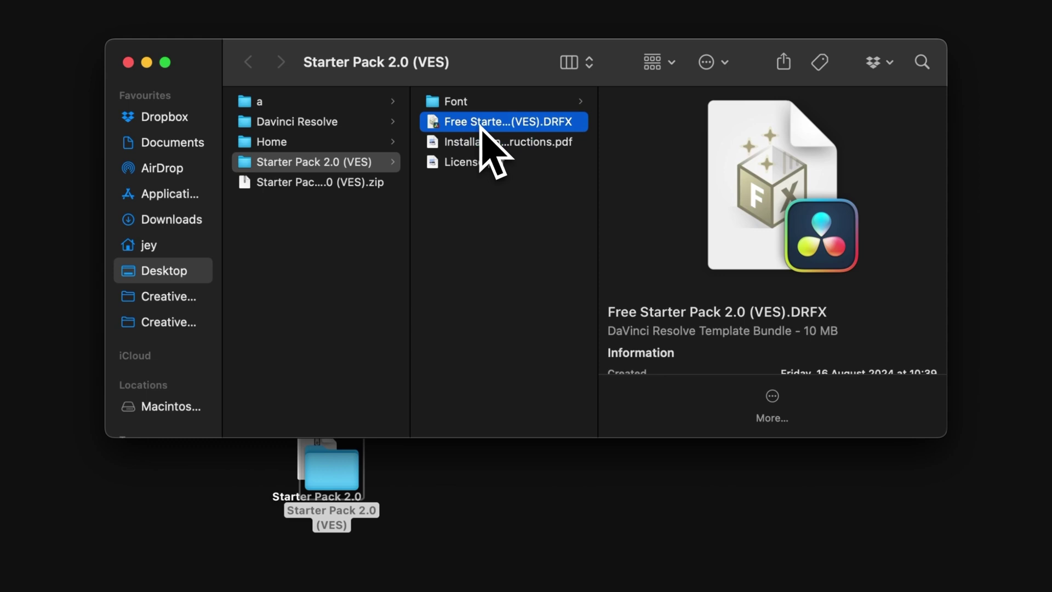
# Step: Open the Font folder and select all 66 font files
pyautogui.click(481, 103)
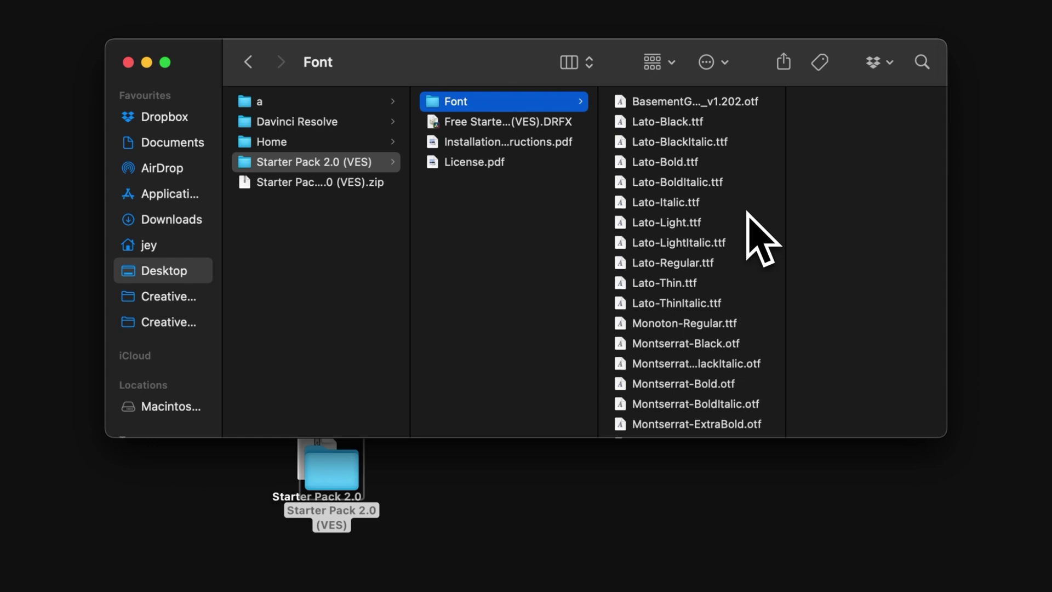
pyautogui.click(696, 104)
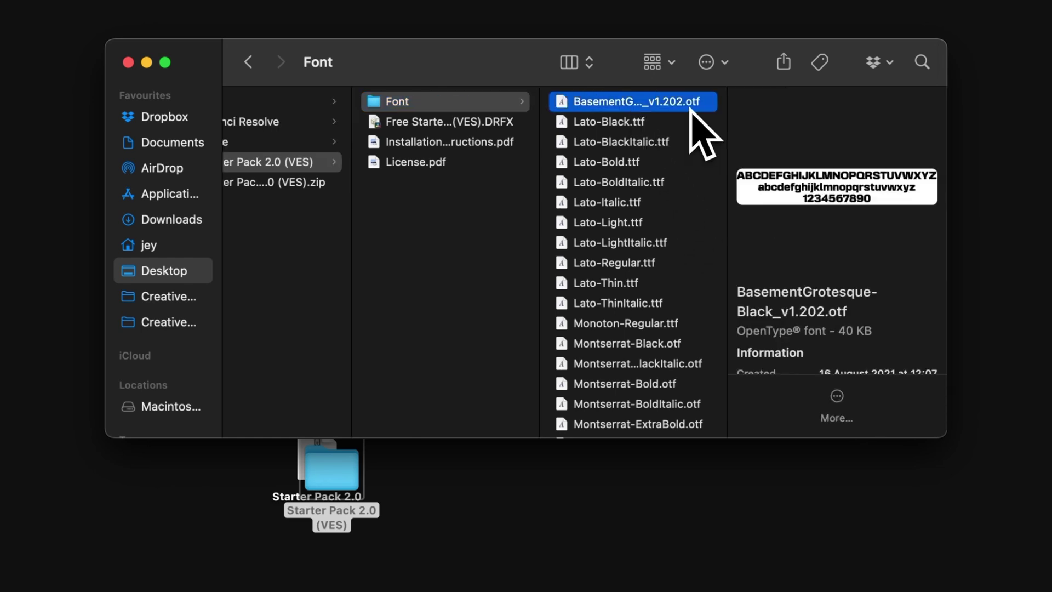
pyautogui.scroll(-10, 633, 280)
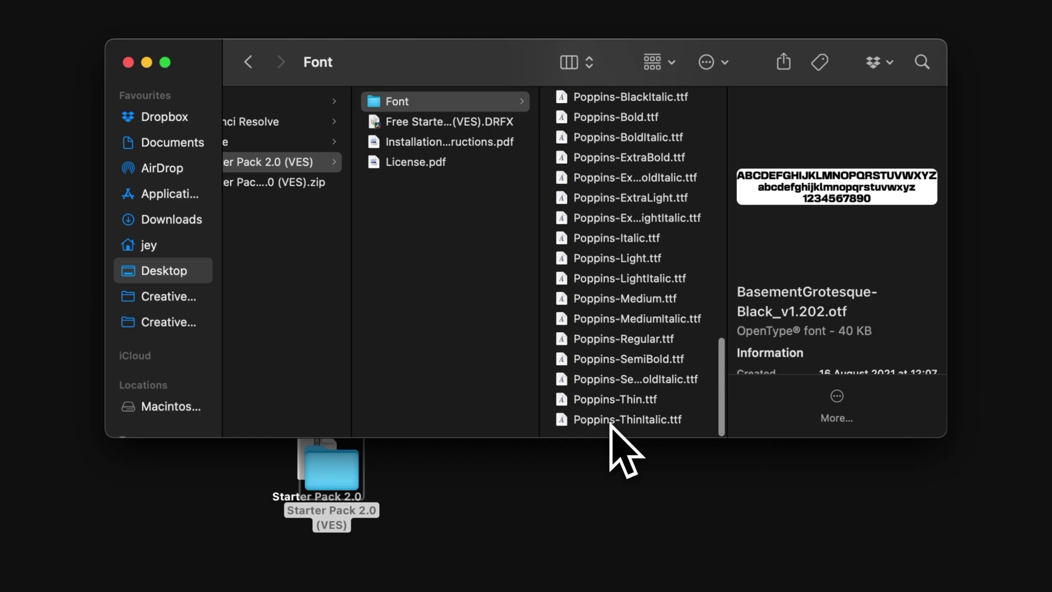
pyautogui.press('super+a')
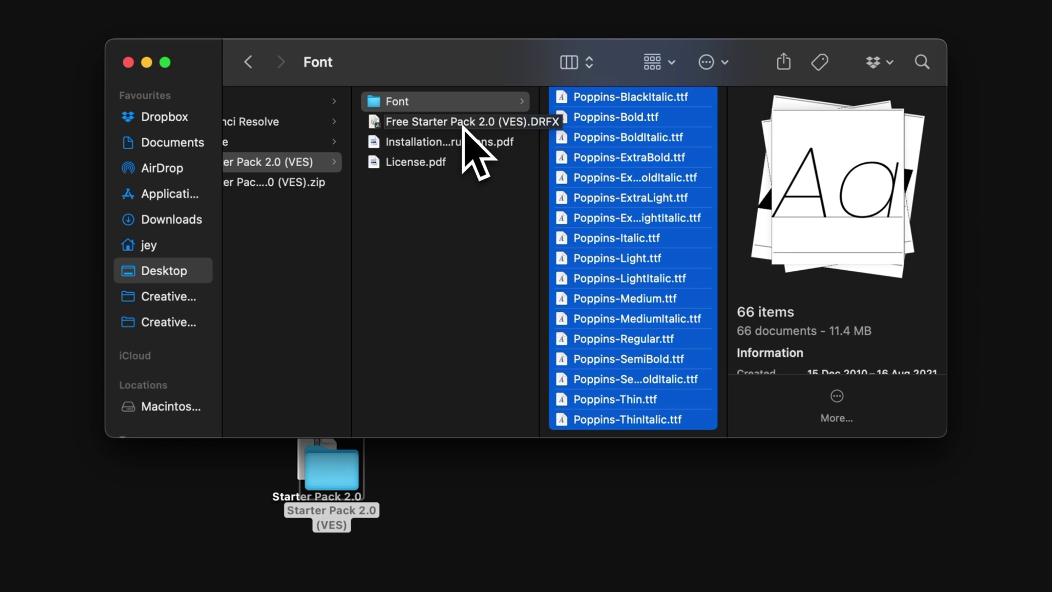
# Step: Install the Free Starter Pack 2.0 (VES).DRFX bundle, overwriting the existing copy in Resolve
pyautogui.click(433, 122)
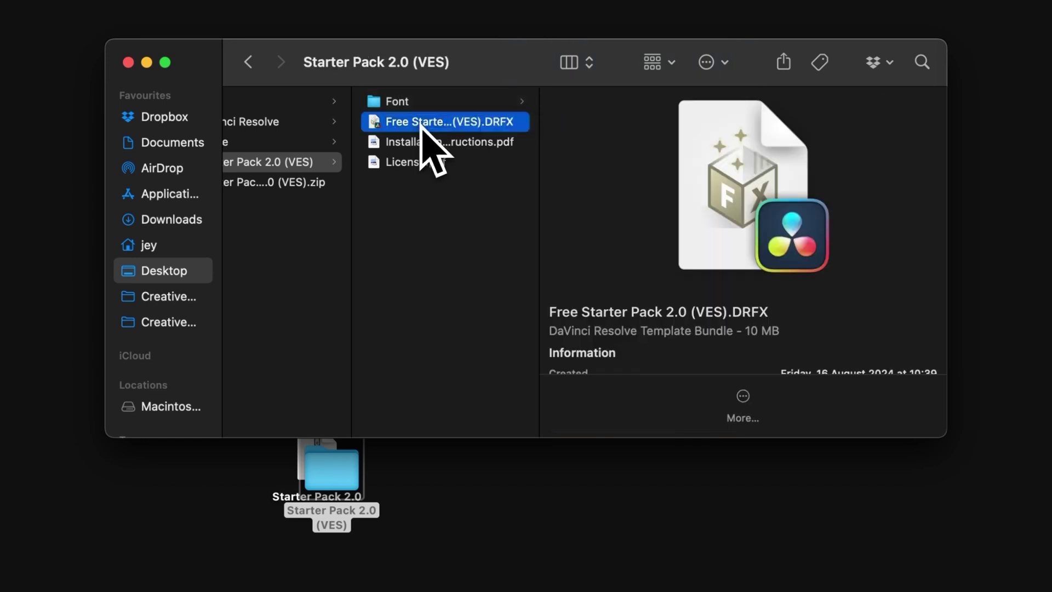
pyautogui.doubleClick(482, 125)
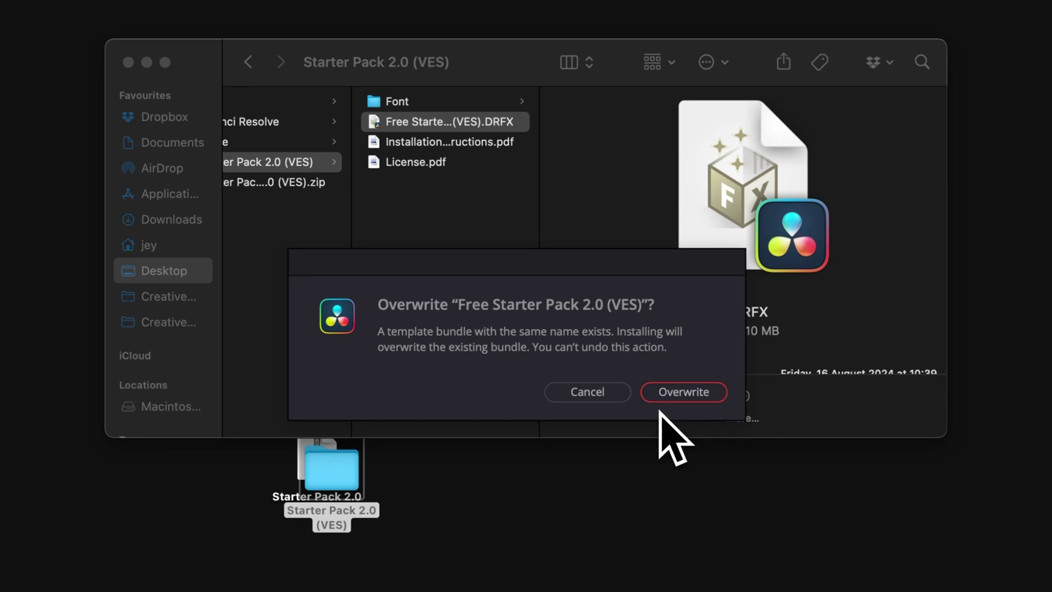
pyautogui.click(685, 392)
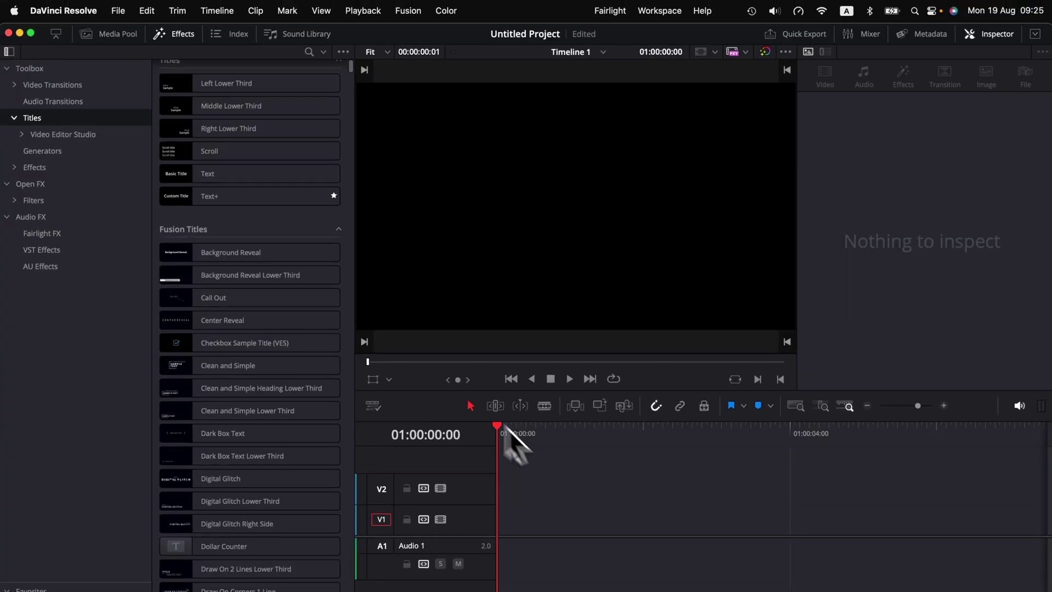
# Step: Drag Ultimate Counter from Video Editor Studio > Free Starter Pack 2.0 > Essentials onto V1 and play it
pyautogui.click(20, 133)
pyautogui.scroll(-10, 94, 294)
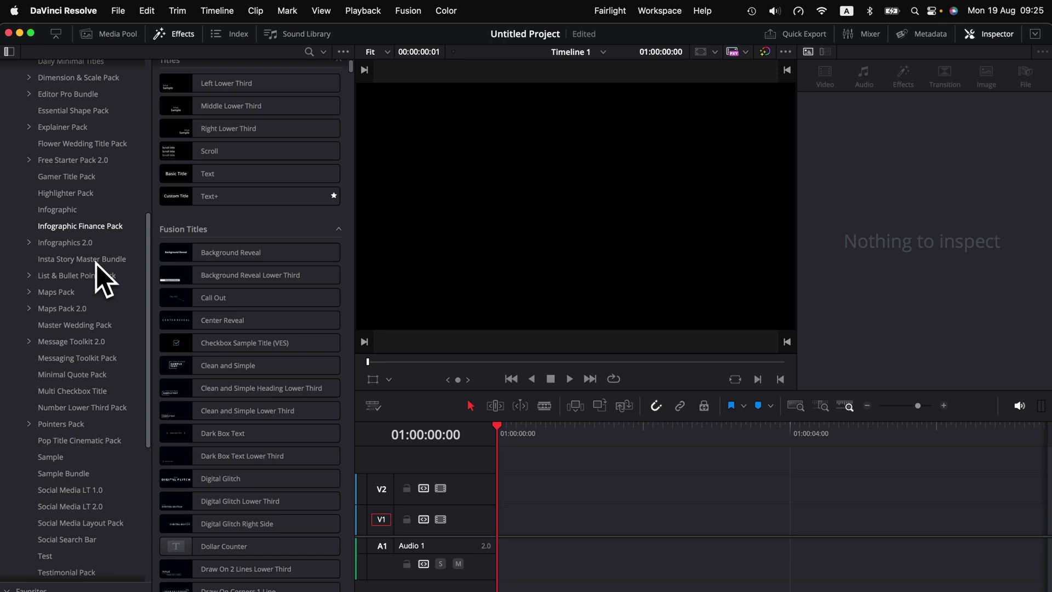
pyautogui.click(29, 162)
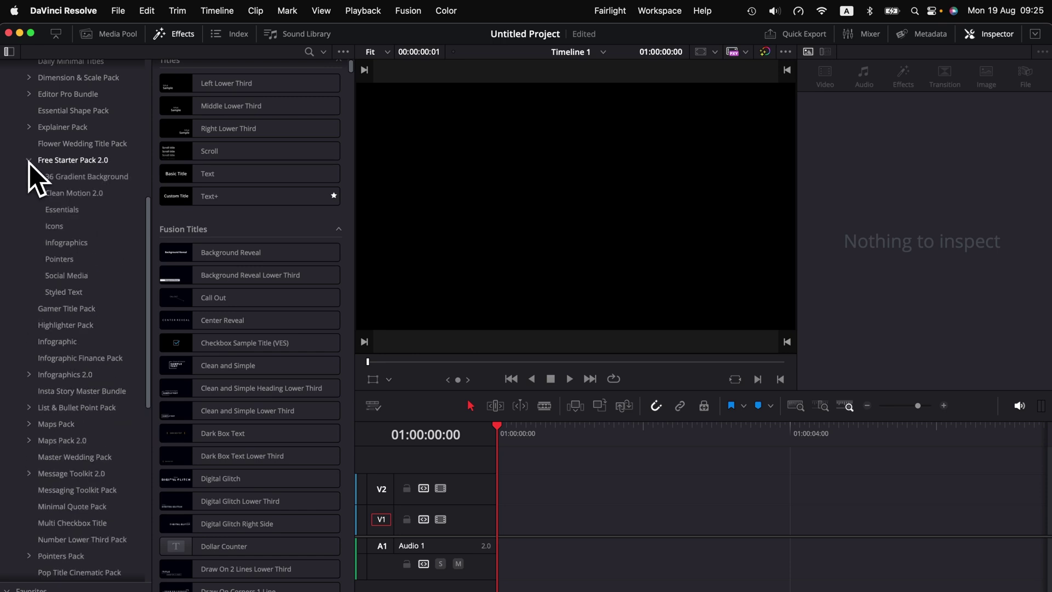
pyautogui.click(62, 212)
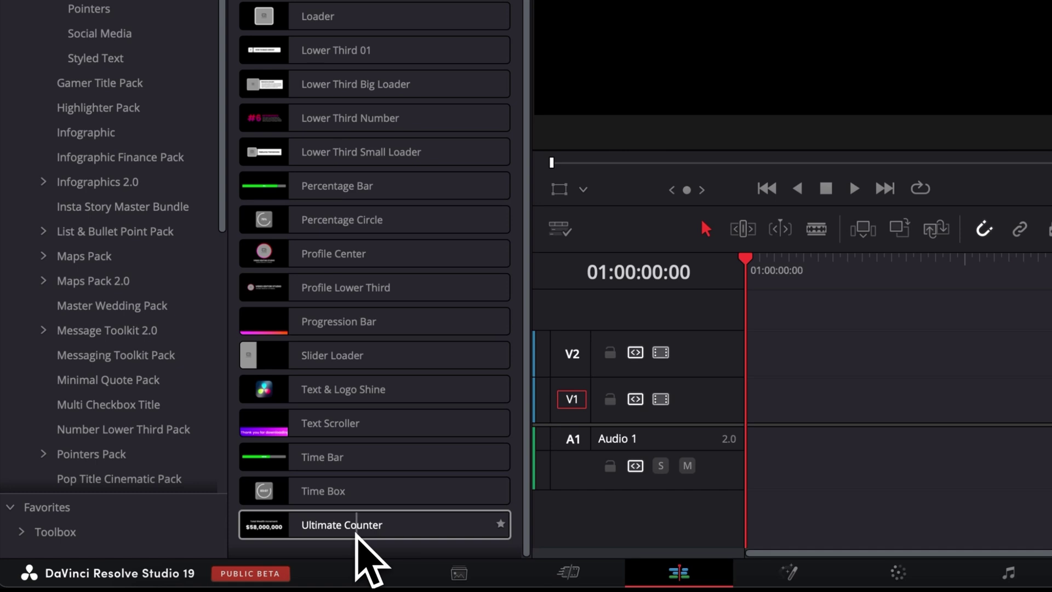
pyautogui.moveTo(357, 534); pyautogui.dragTo(744, 425)
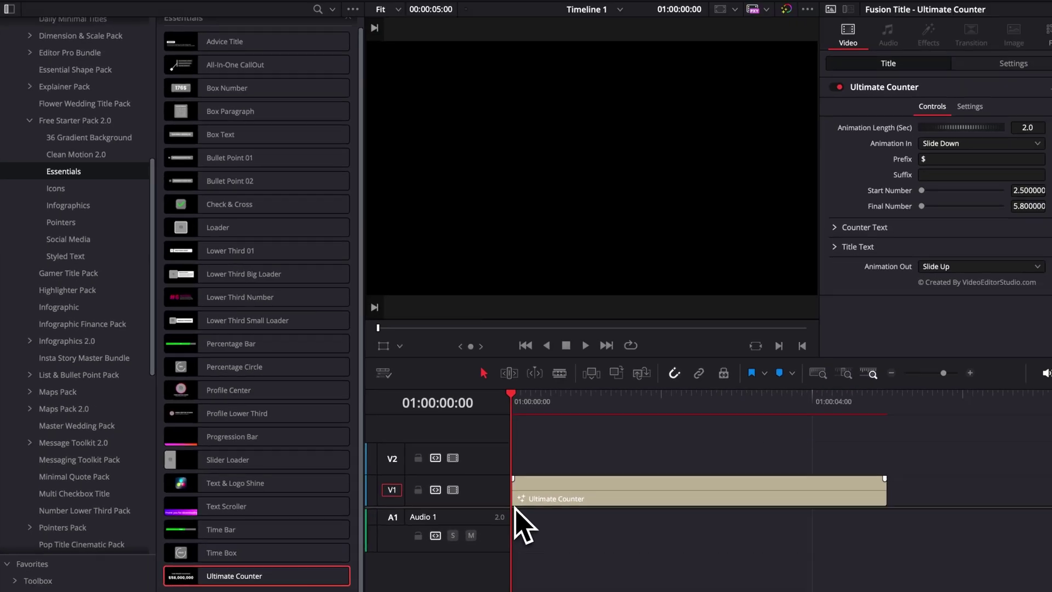
pyautogui.press('space')
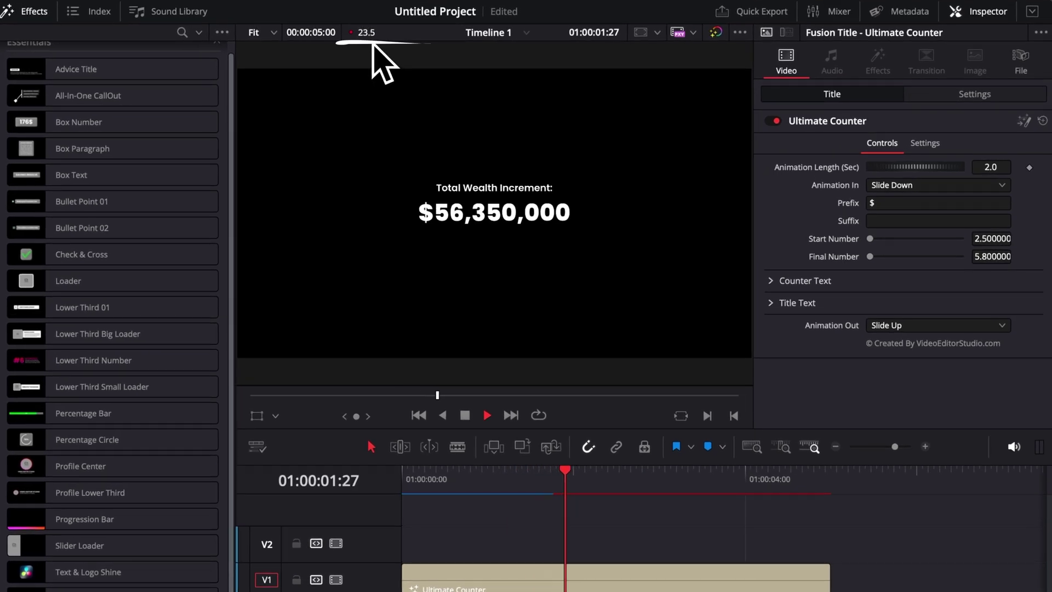
pyautogui.press('space')
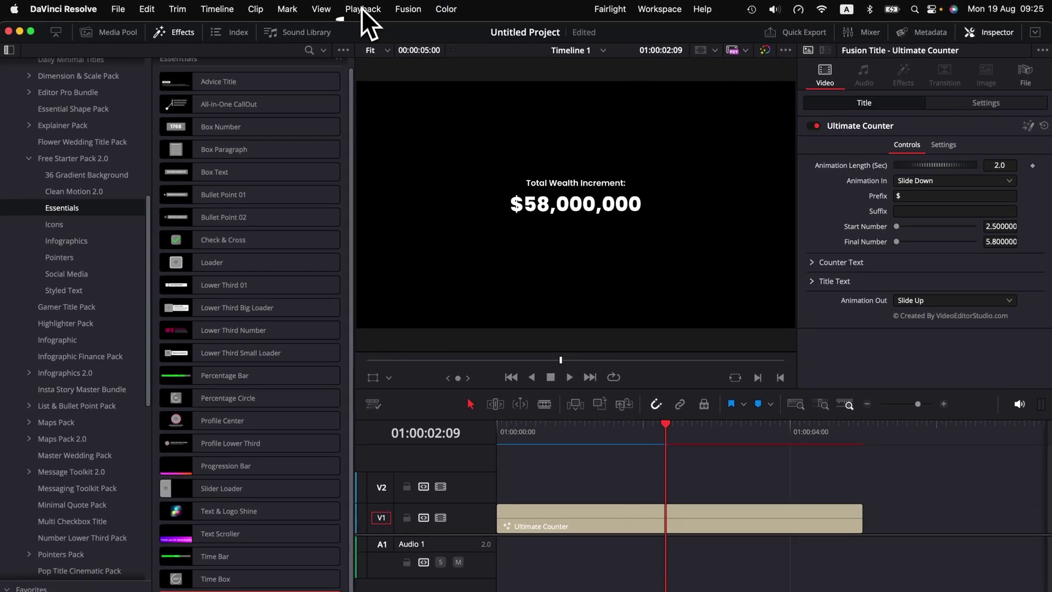
# Step: Set Playback > Render Cache to None, then back to Smart
pyautogui.click(361, 9)
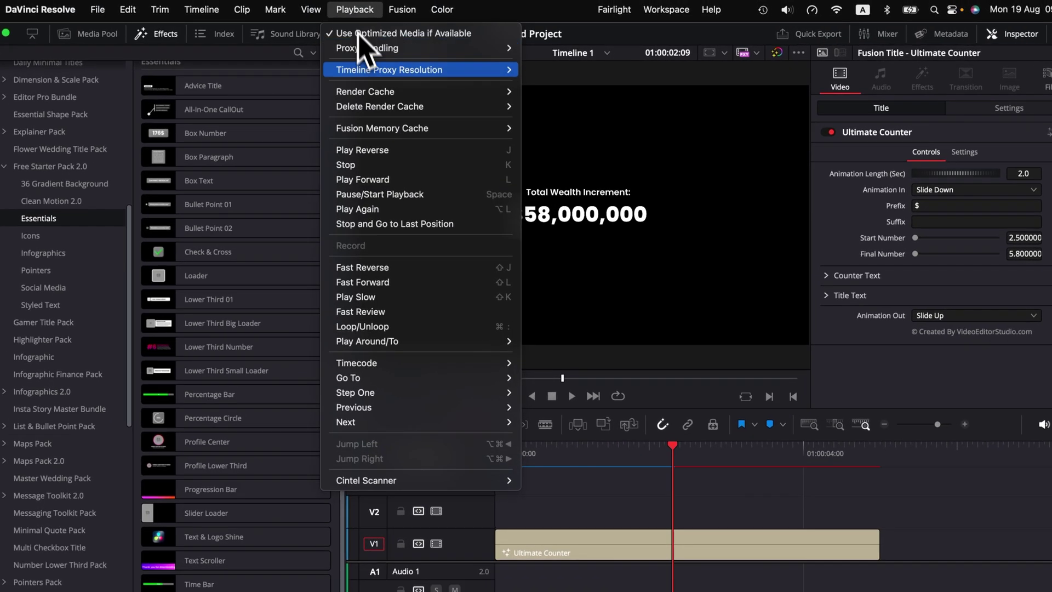
pyautogui.moveTo(384, 89)
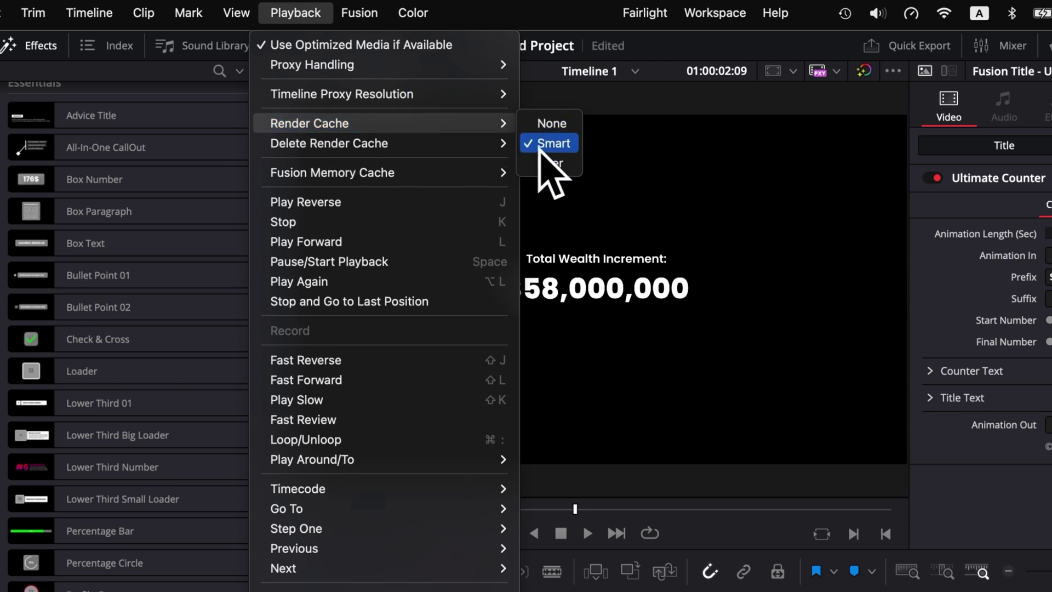
pyautogui.click(553, 125)
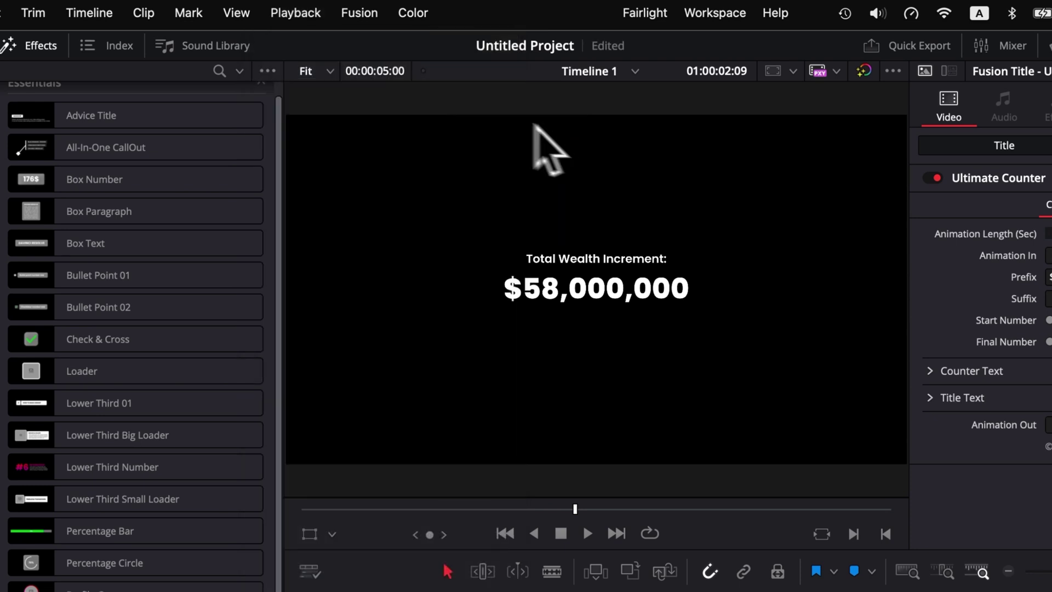
pyautogui.click(299, 15)
pyautogui.moveTo(337, 127)
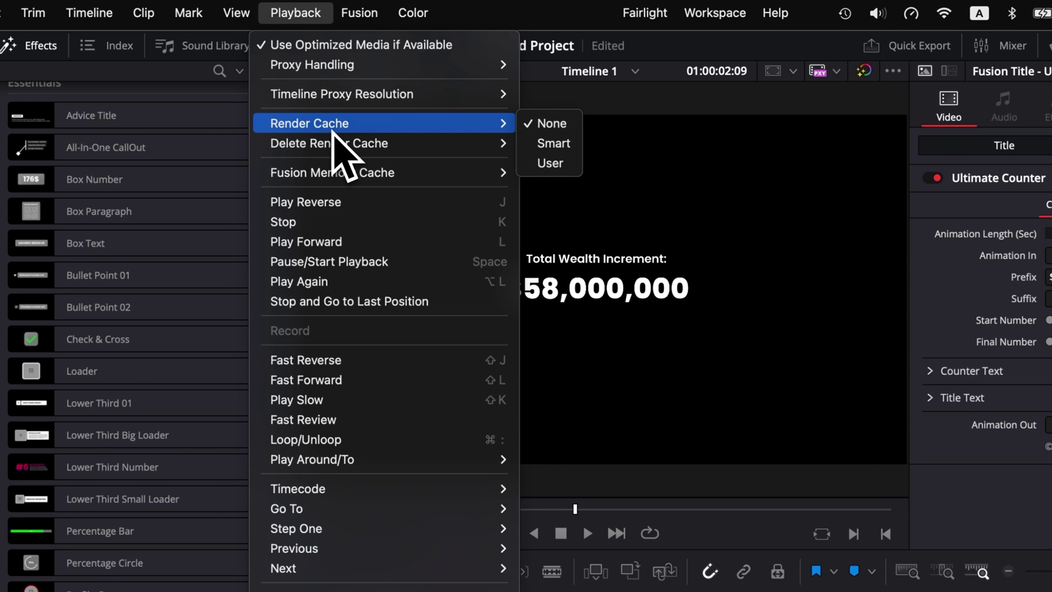
pyautogui.click(565, 143)
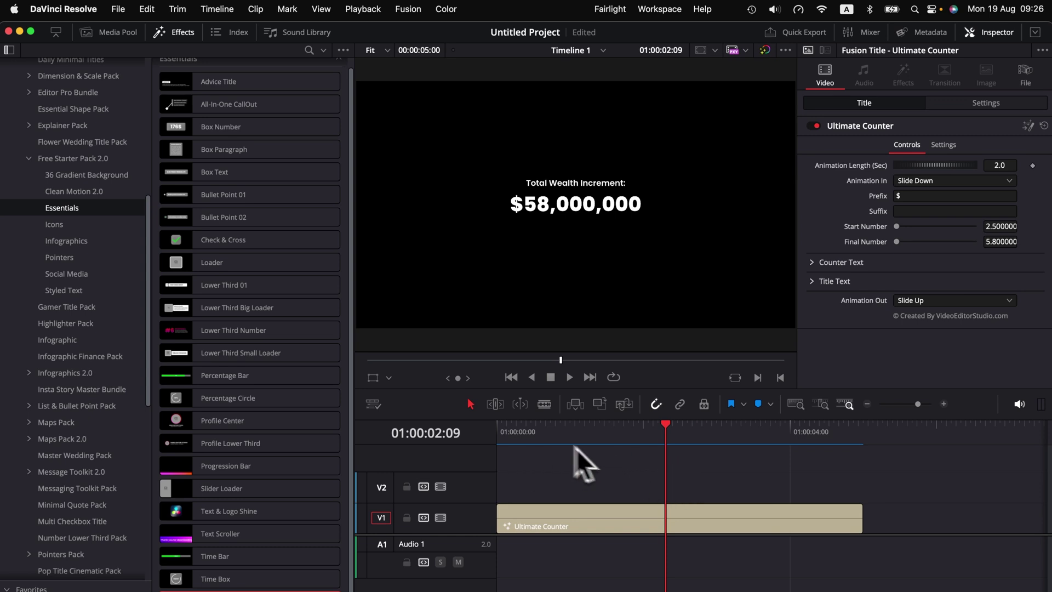
# Step: Play the counter animation twice from the timeline start
pyautogui.moveTo(511, 433); pyautogui.dragTo(486, 432)
pyautogui.press('space')
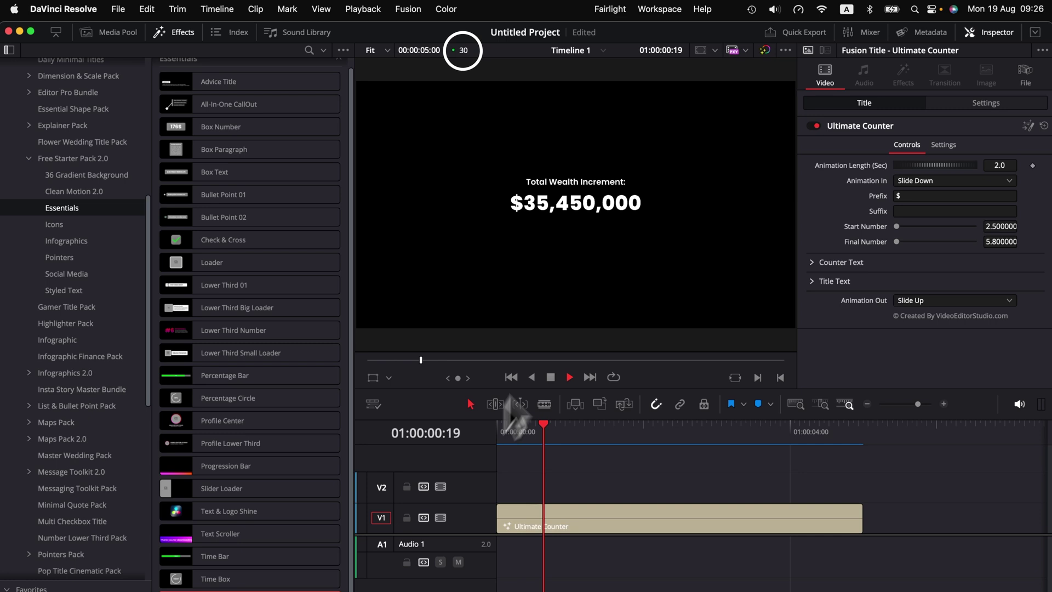
pyautogui.press('space')
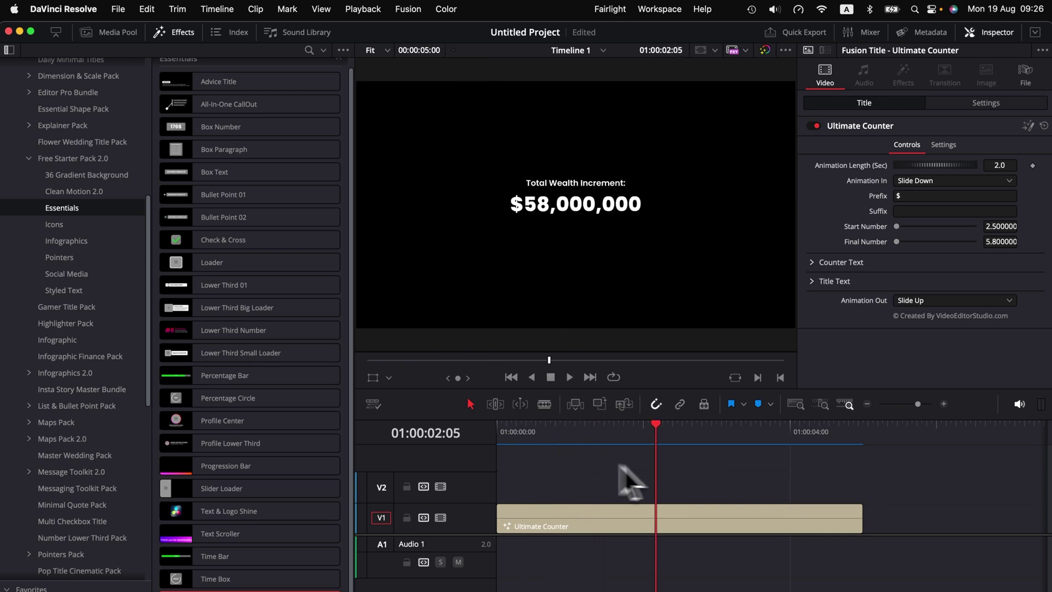
pyautogui.moveTo(518, 432); pyautogui.dragTo(492, 433)
pyautogui.press('space')
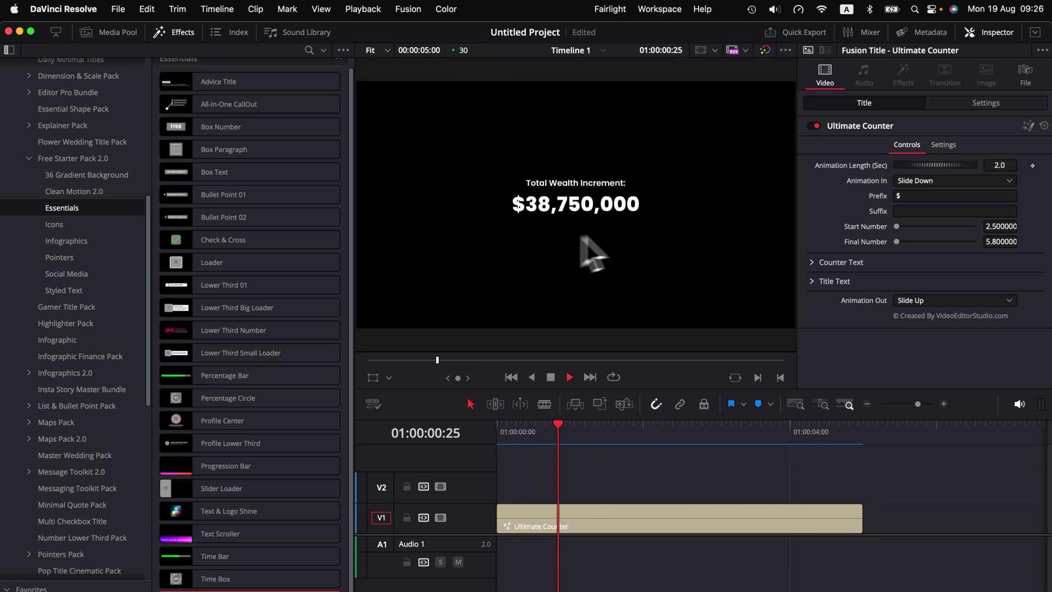
pyautogui.press('space')
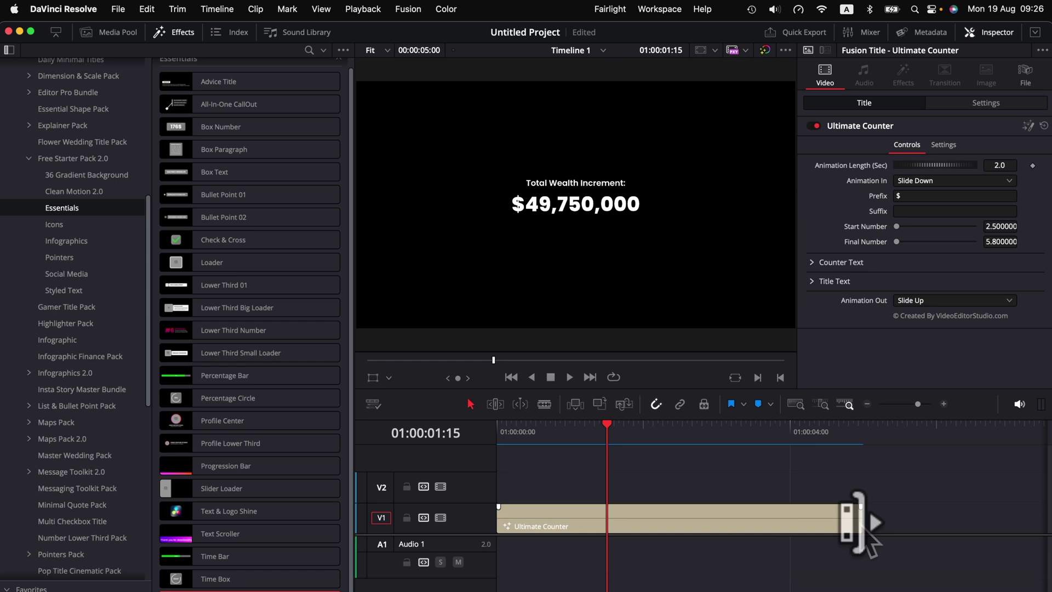
# Step: Resize the Ultimate Counter clip from its end to 6:09 and replay from the start
pyautogui.moveTo(861, 523); pyautogui.dragTo(946, 531)
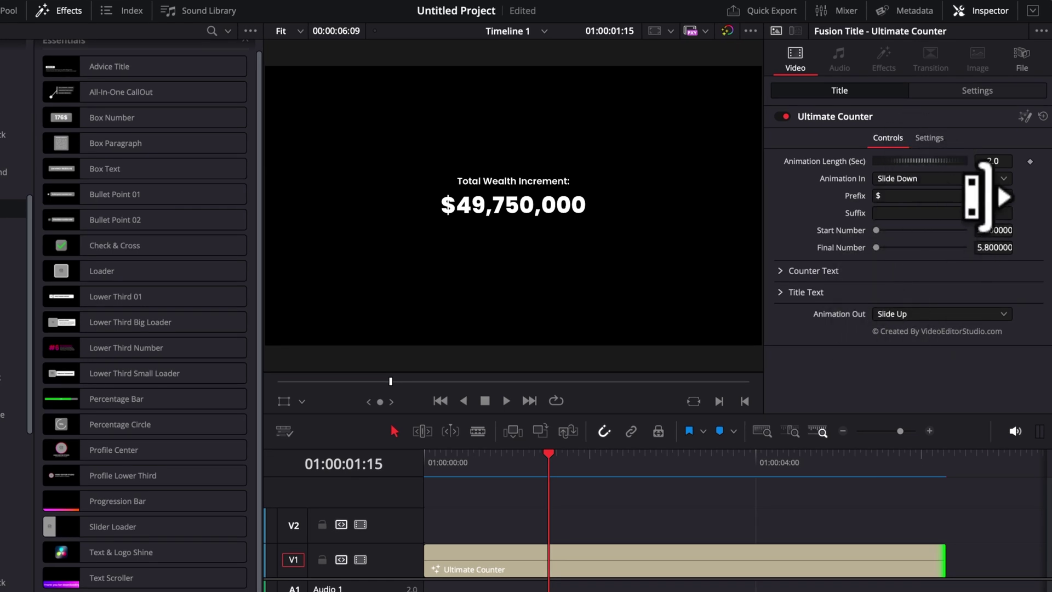
pyautogui.click(430, 463)
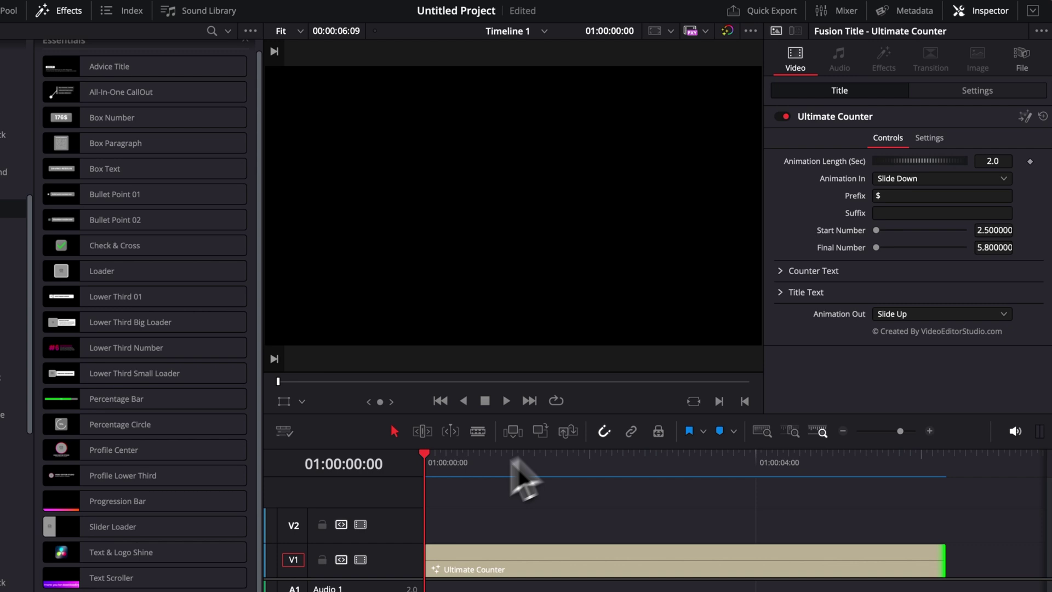
pyautogui.press('space')
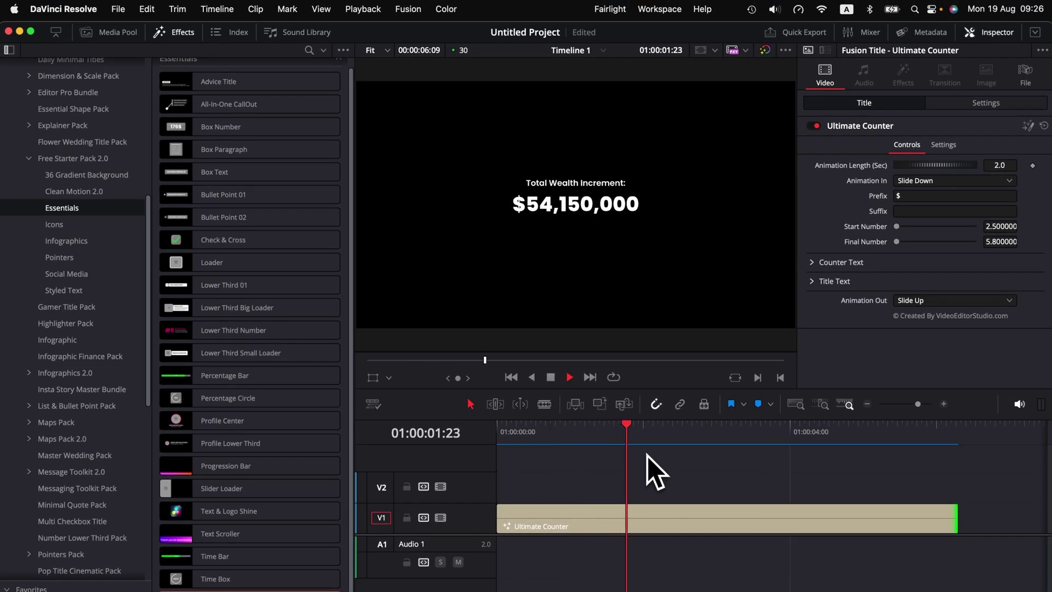
# Step: Stop playback and change Animation Length from 2.0 to 1.0 sec
pyautogui.press('space')
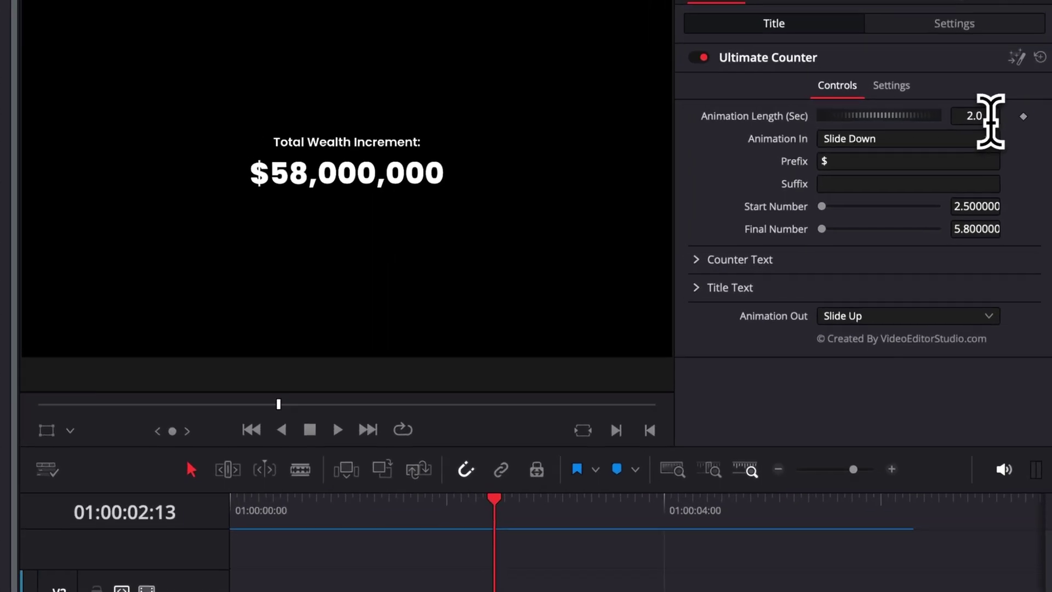
pyautogui.click(1007, 162)
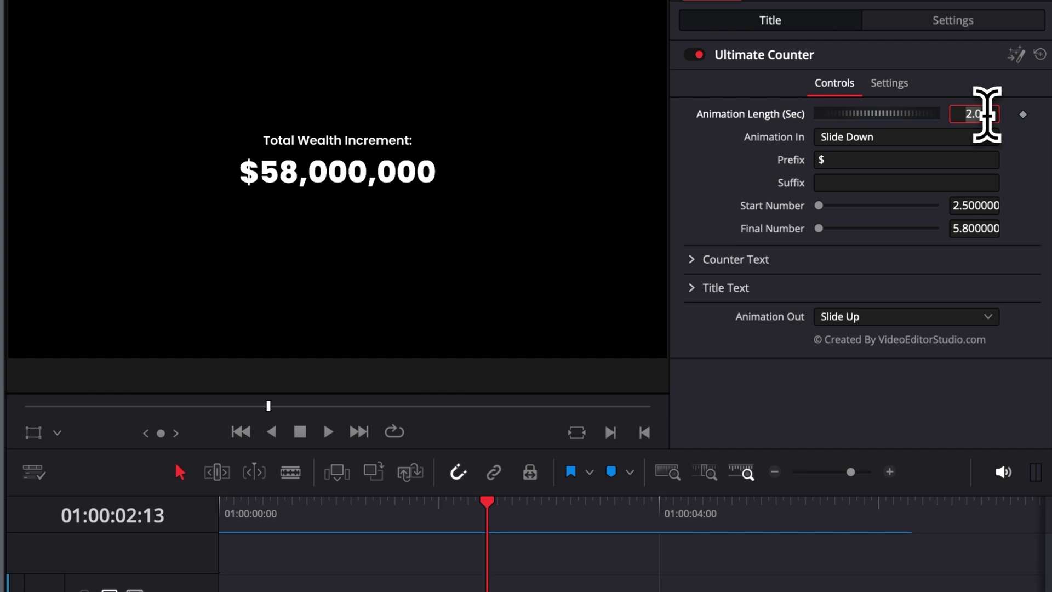
pyautogui.press('Tab')
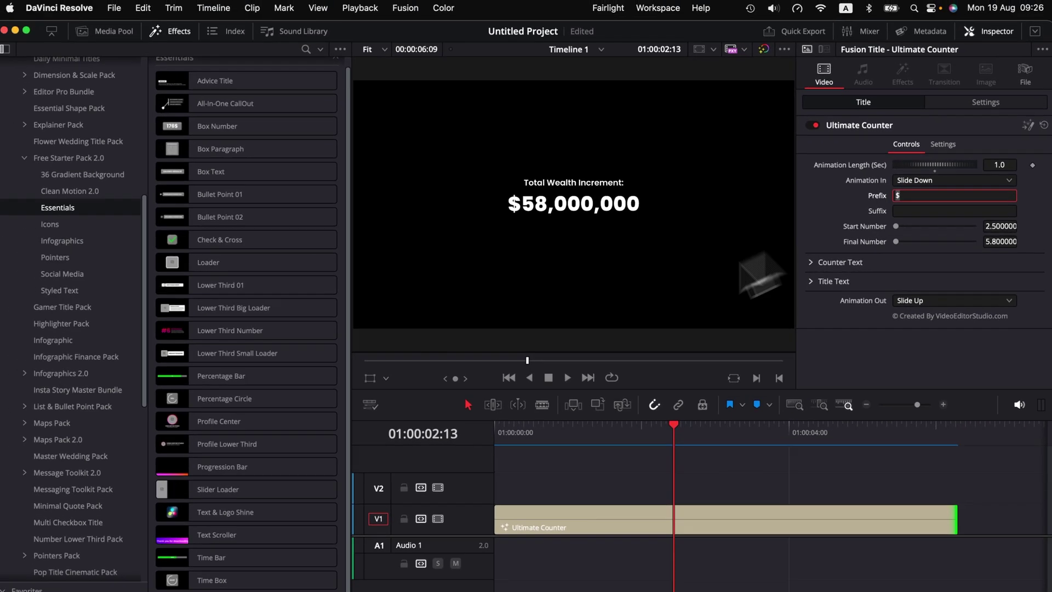
# Step: Replay the counter twice from the start to check the faster count
pyautogui.click(223, 512)
pyautogui.moveTo(503, 435); pyautogui.dragTo(485, 428)
pyautogui.press('space')
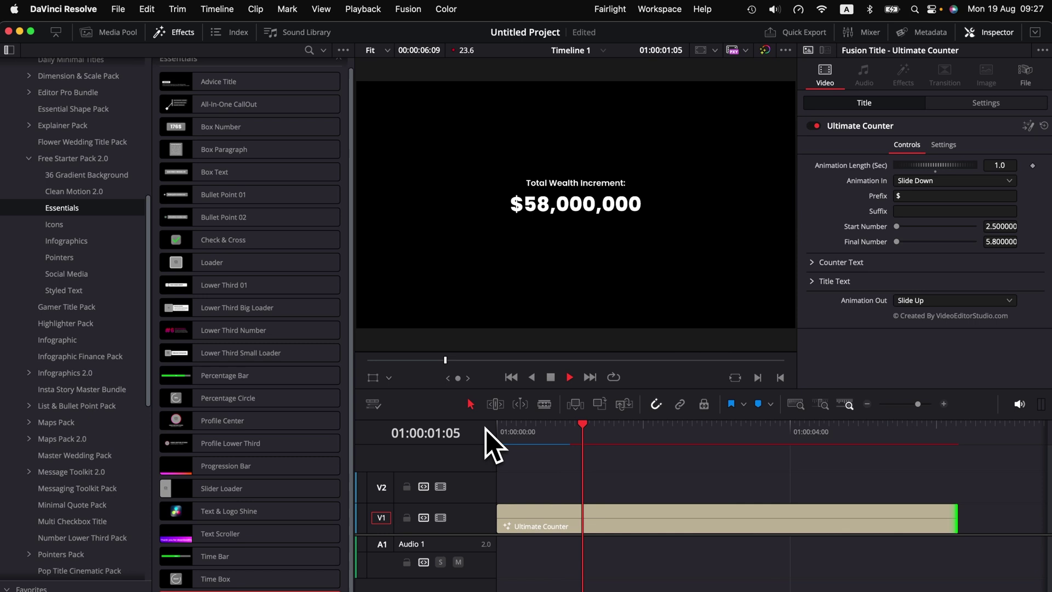
pyautogui.press('space')
pyautogui.click(498, 434)
pyautogui.press('space')
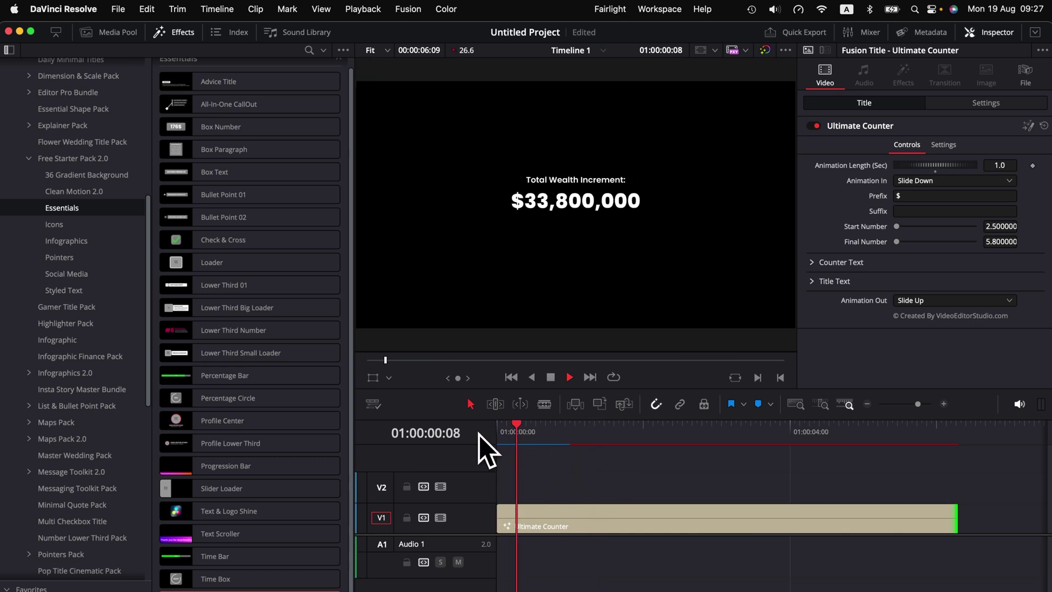
pyautogui.press('space')
# Step: Enter '$' as the counter prefix and play from the start
pyautogui.click(521, 431)
pyautogui.click(500, 433)
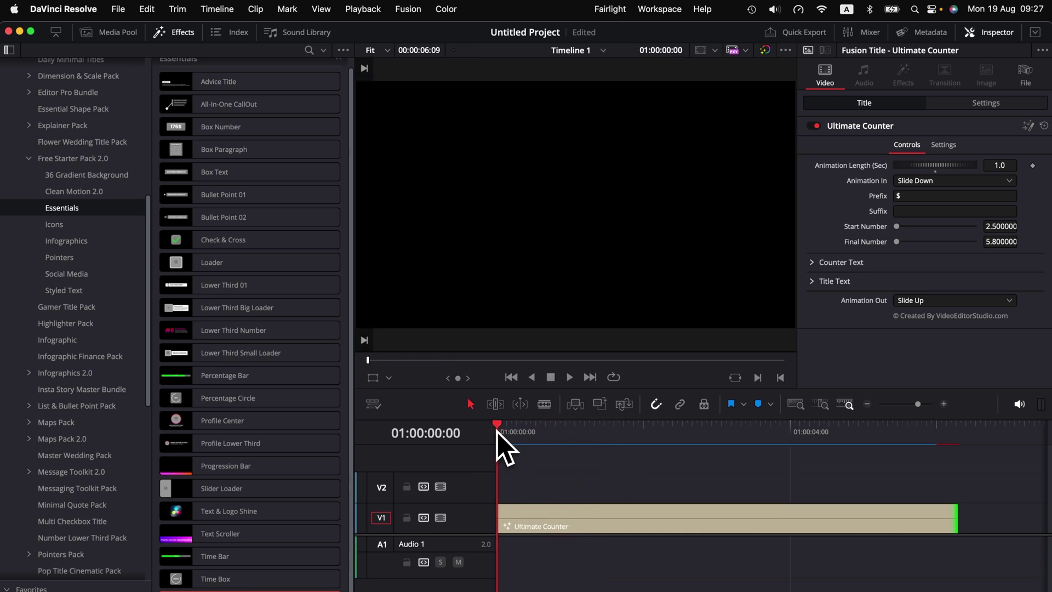
pyautogui.click(899, 196)
pyautogui.write('$')
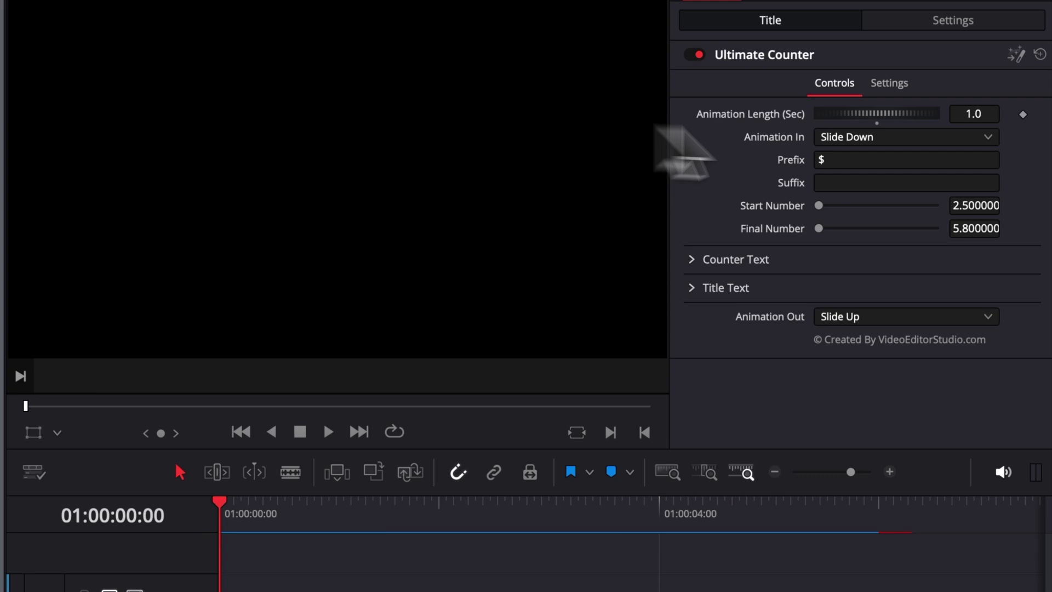
pyautogui.press('space')
pyautogui.press('space')
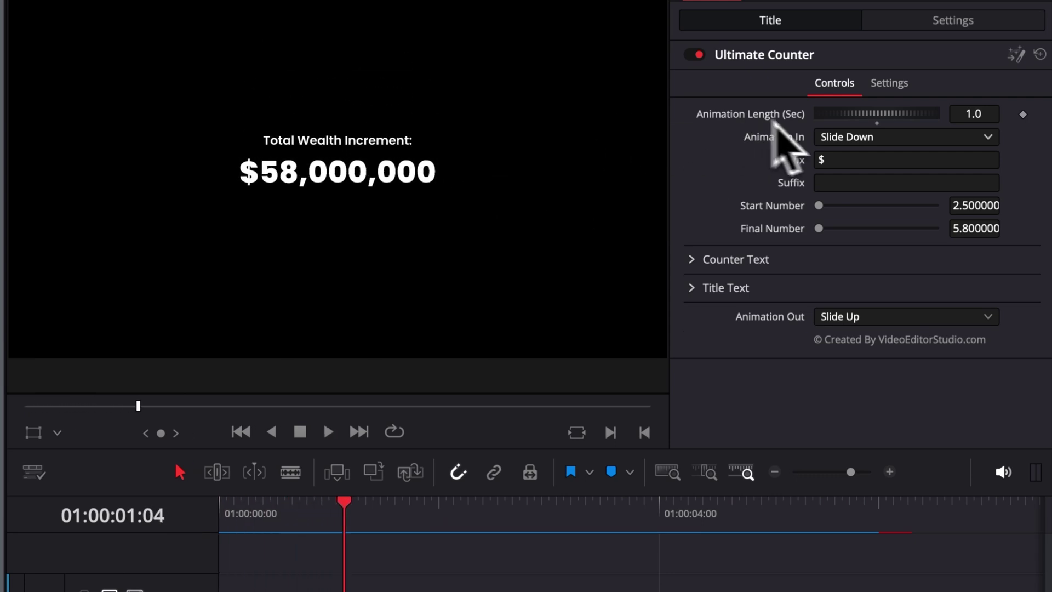
# Step: Set Animation In to Zoom In and preview it from the start
pyautogui.click(863, 137)
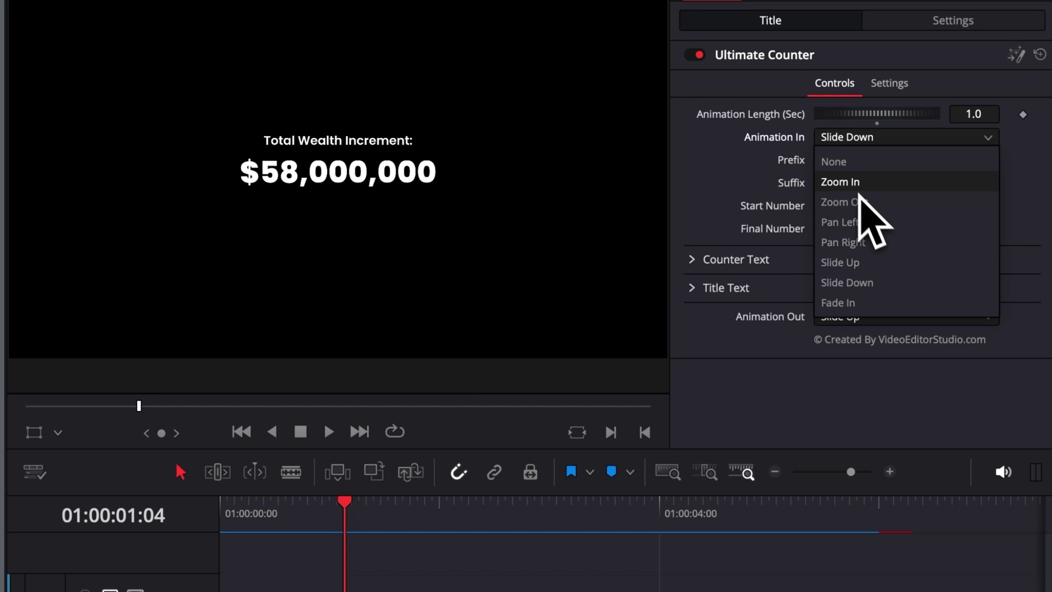
pyautogui.click(856, 183)
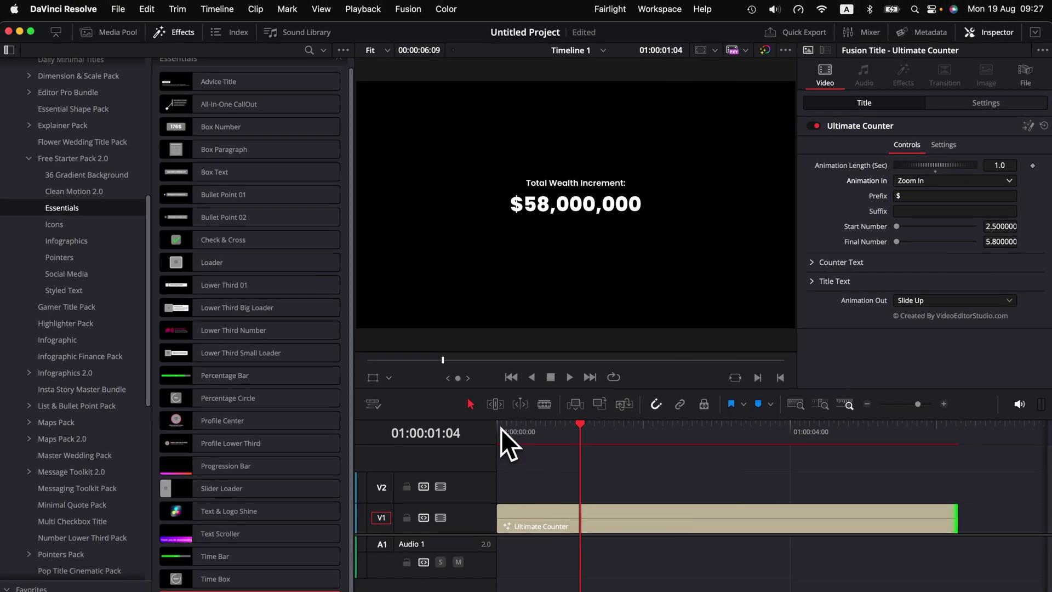
pyautogui.click(500, 429)
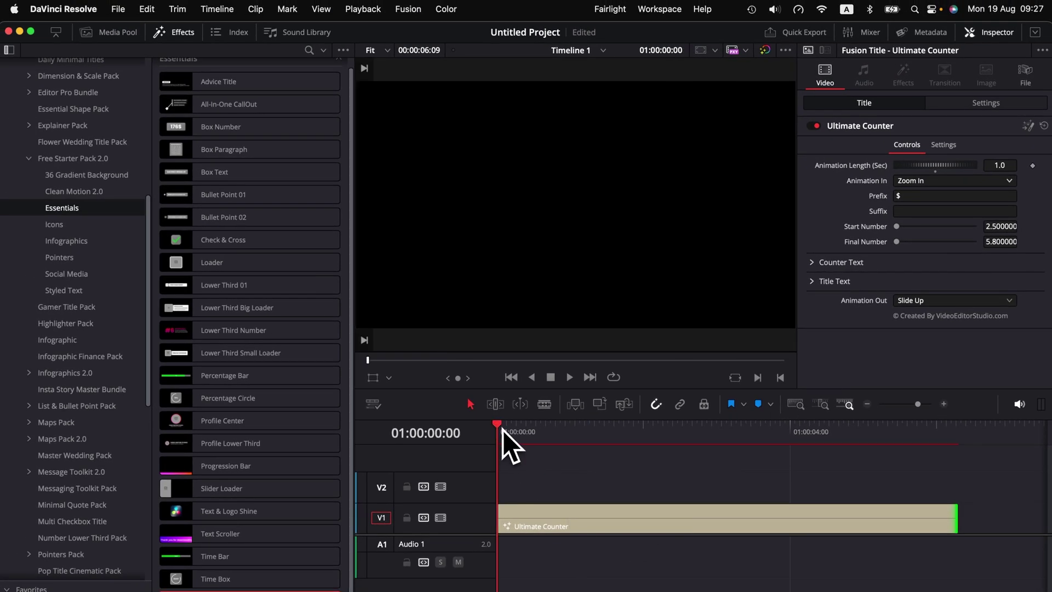
pyautogui.press('space')
# Step: Set Animation In to None and replay the counter twice from the start
pyautogui.click(950, 181)
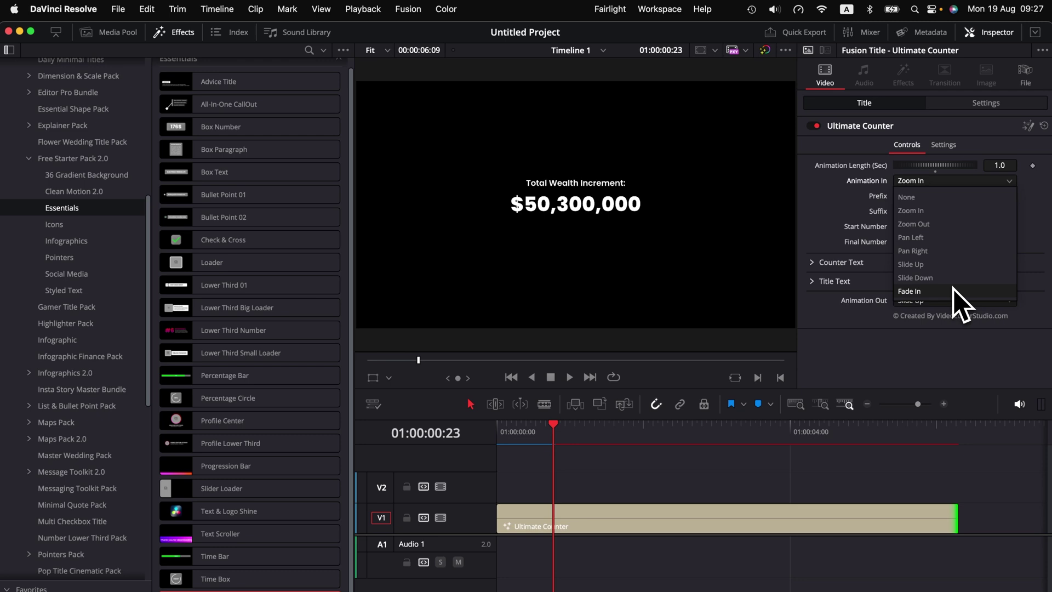
pyautogui.click(928, 202)
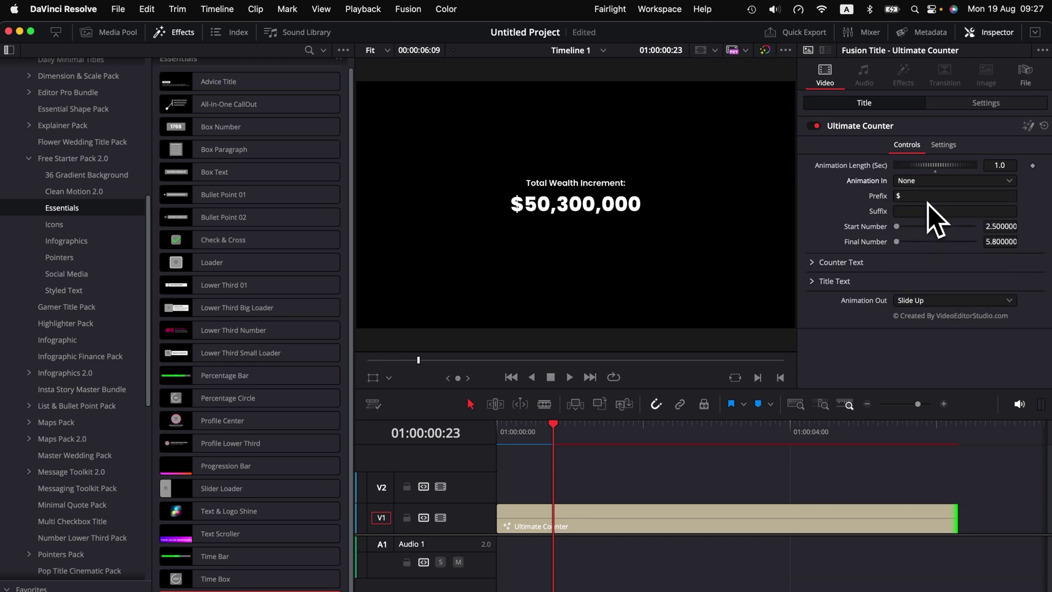
pyautogui.click(500, 431)
pyautogui.press('space')
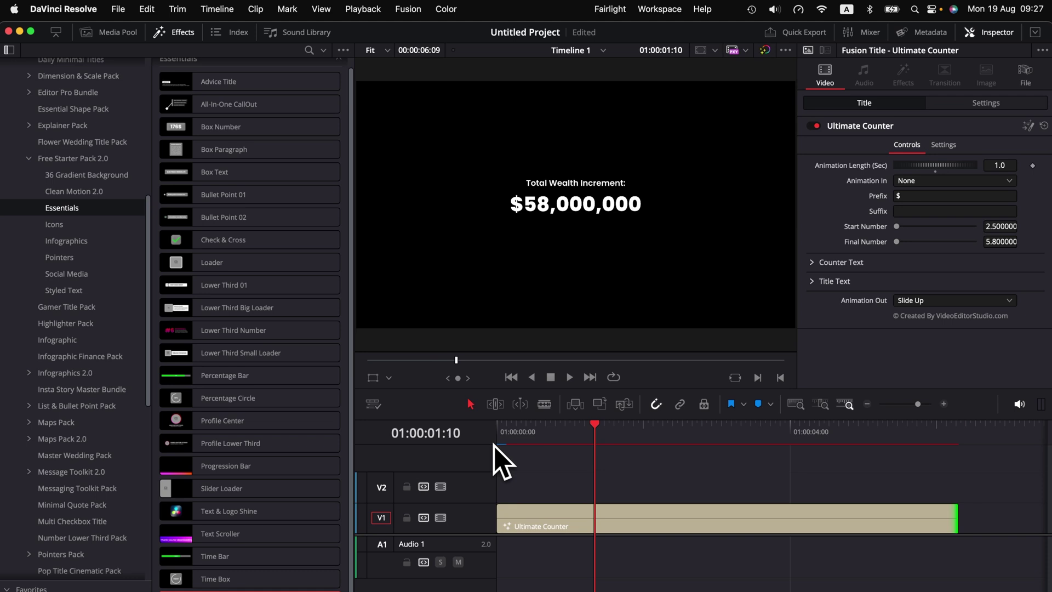
pyautogui.click(500, 433)
pyautogui.press('space')
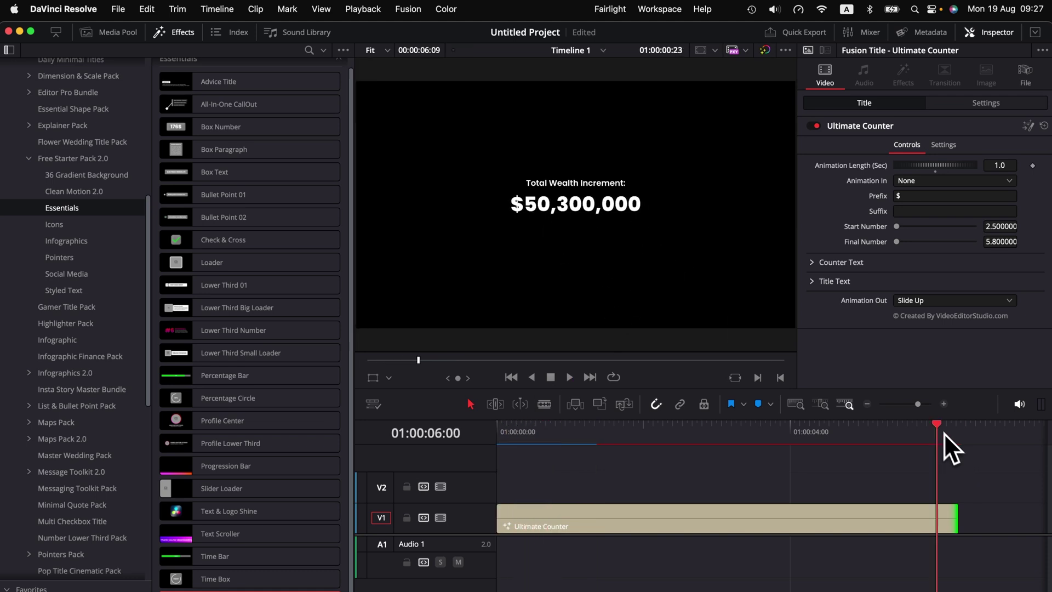
# Step: Set Animation Out to None and scrub around the clip's end
pyautogui.moveTo(939, 428); pyautogui.dragTo(916, 430)
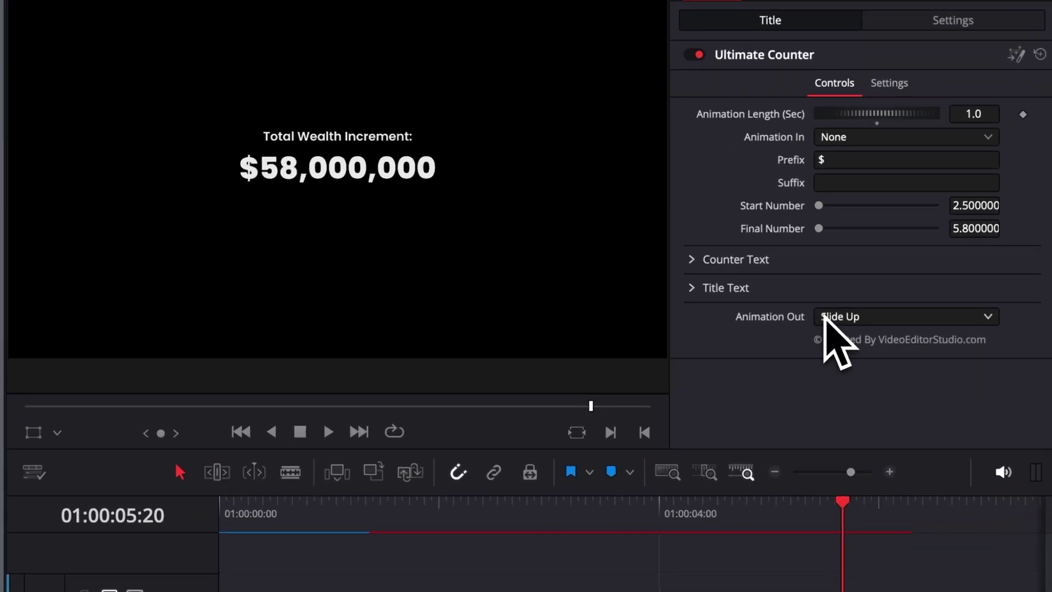
pyautogui.click(825, 320)
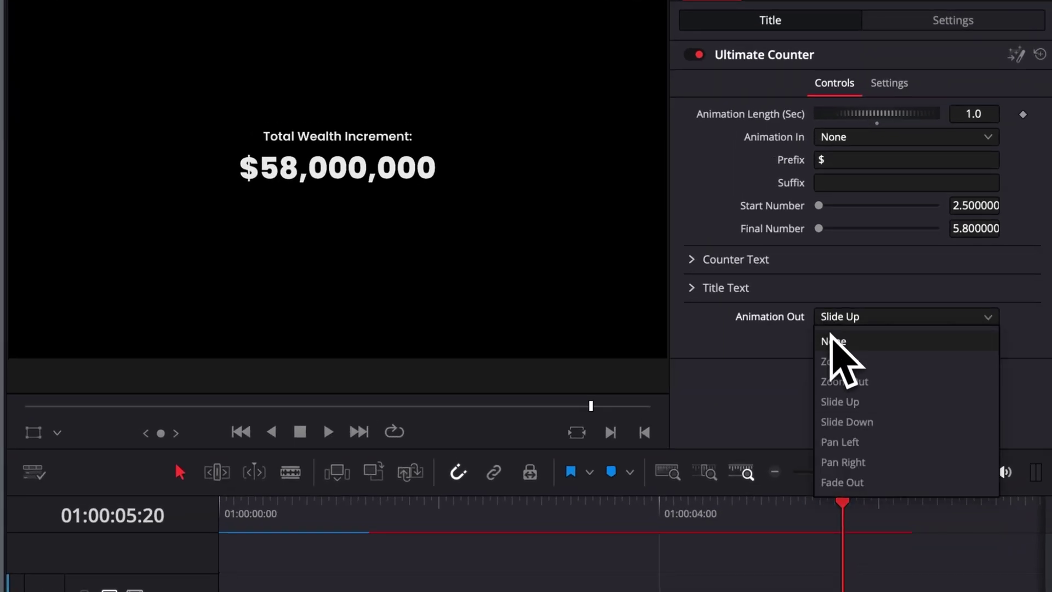
pyautogui.click(828, 337)
pyautogui.click(879, 501)
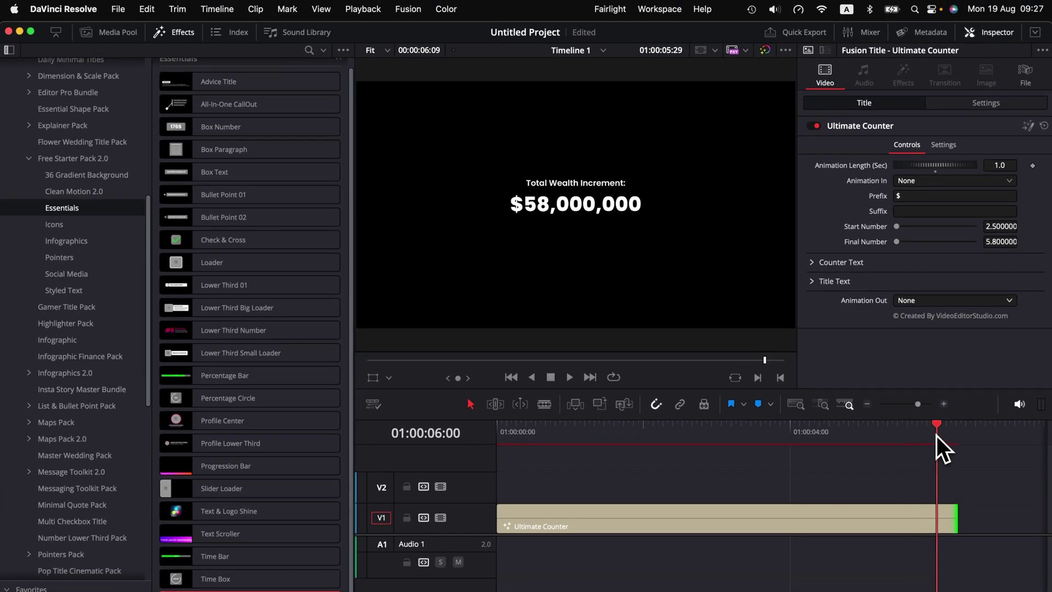
pyautogui.moveTo(936, 436); pyautogui.dragTo(925, 442)
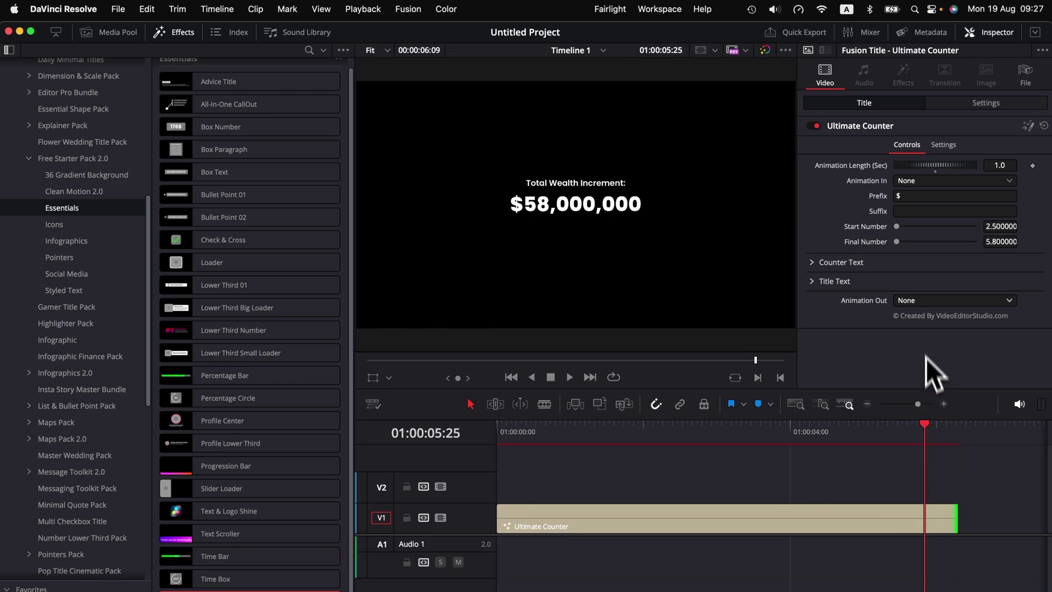
# Step: Set Animation Out to Pan Right and play the exit three times
pyautogui.click(909, 300)
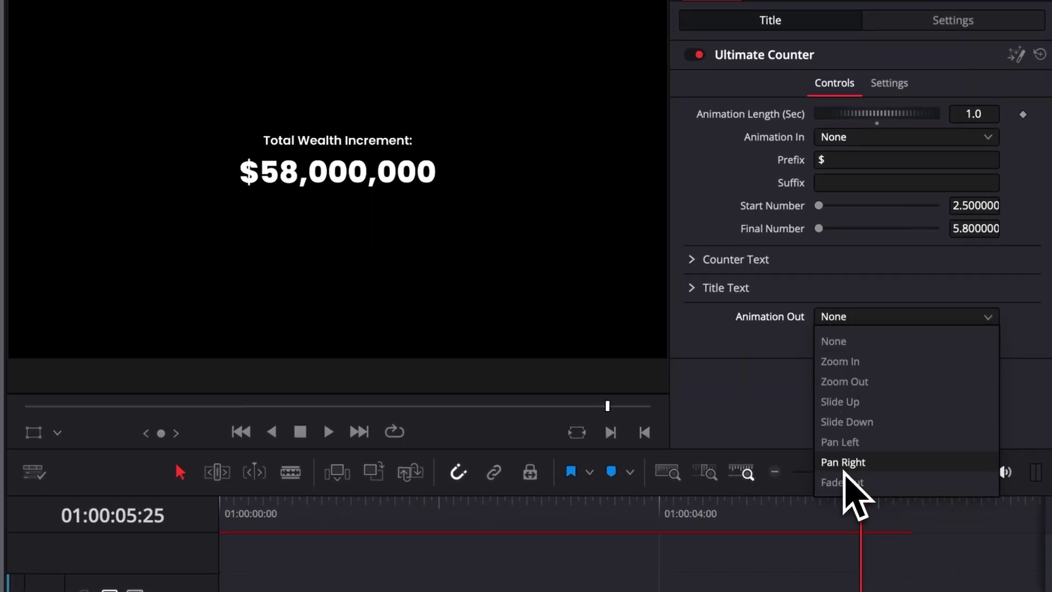
pyautogui.click(843, 463)
pyautogui.click(833, 523)
pyautogui.click(897, 435)
pyautogui.press('space')
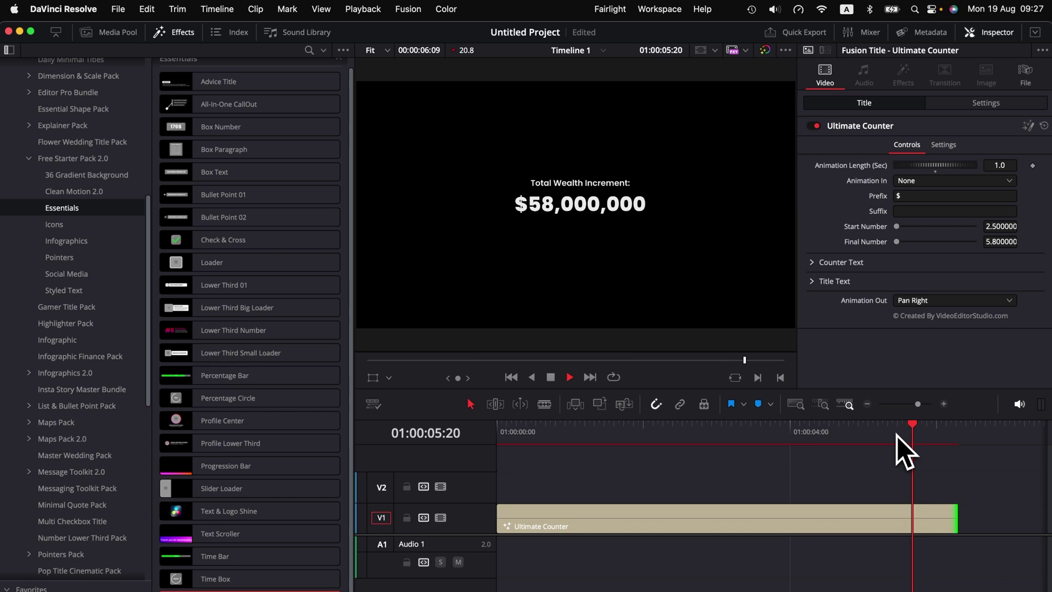
pyautogui.click(895, 435)
pyautogui.press('space')
pyautogui.click(897, 435)
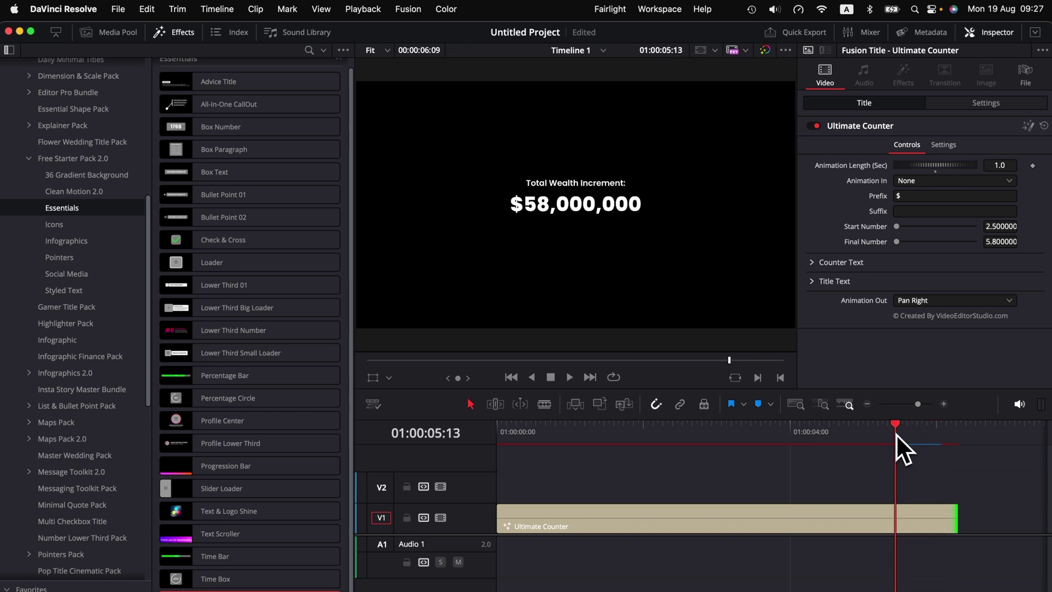
pyautogui.press('space')
# Step: Scrub back toward the counter's start and delete the '$' prefix
pyautogui.click(896, 435)
pyautogui.moveTo(896, 435); pyautogui.dragTo(531, 453)
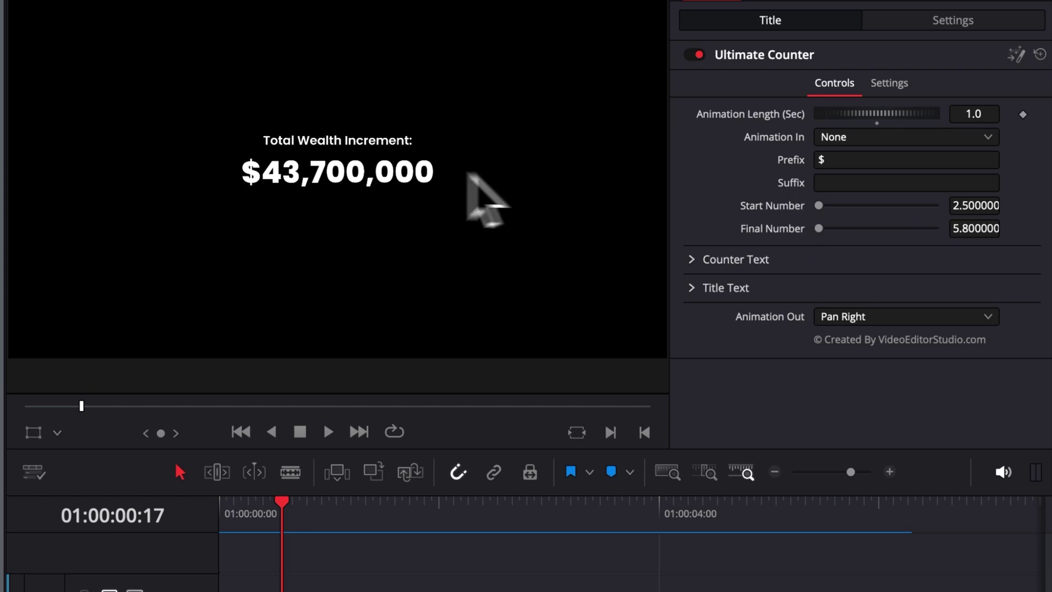
pyautogui.click(849, 159)
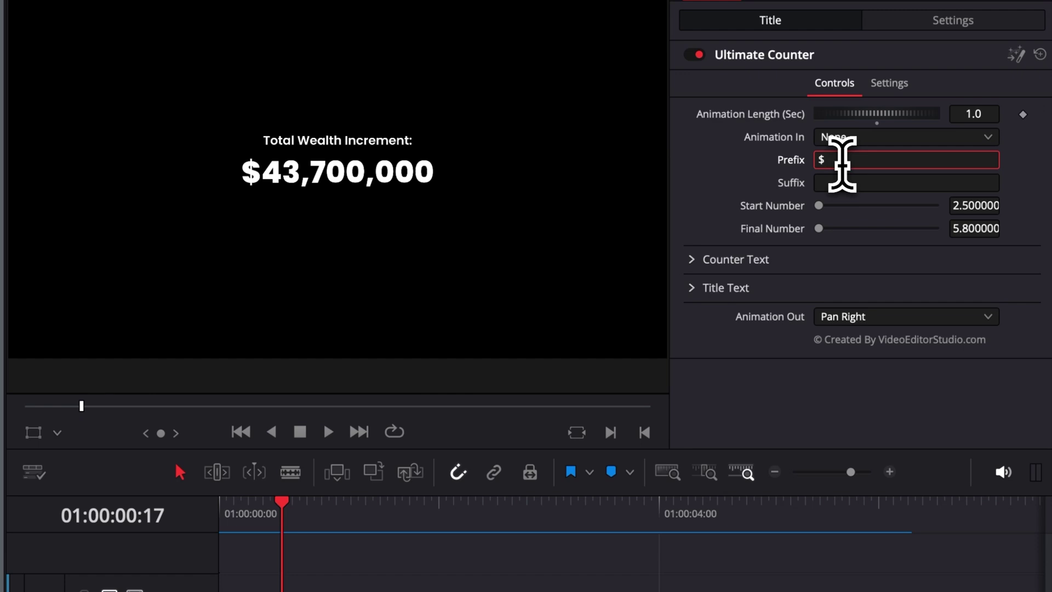
pyautogui.press('BackSpace')
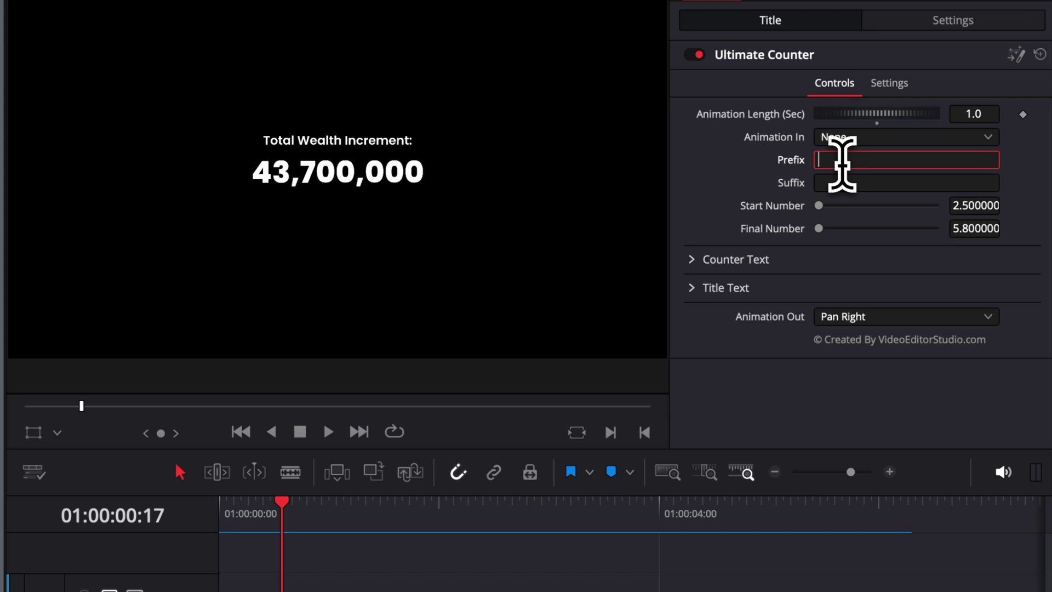
# Step: Change the suffix to '%' and enter '-' as the prefix
pyautogui.click(841, 183)
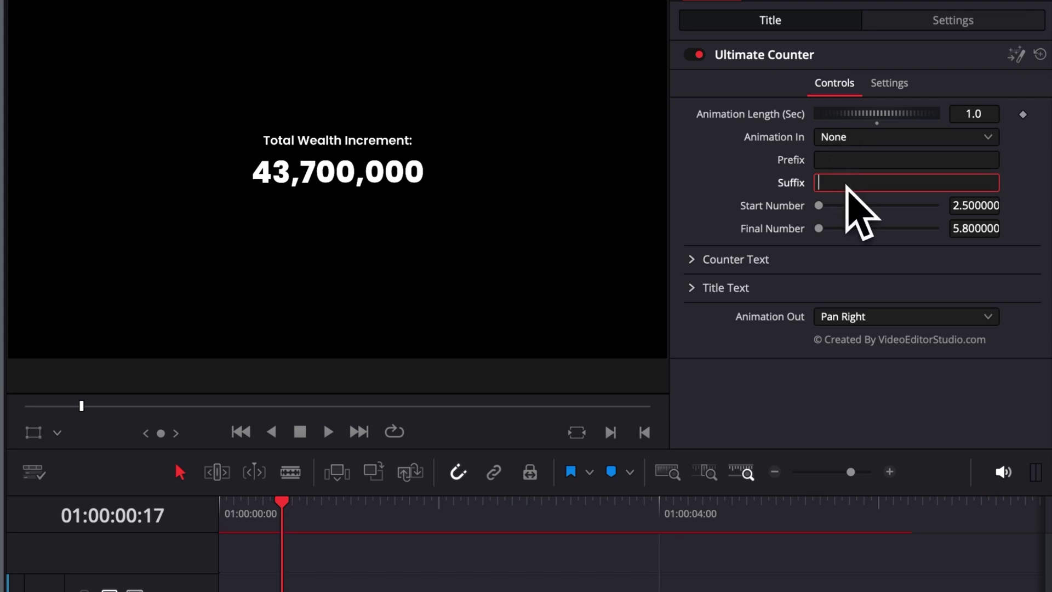
pyautogui.write('$')
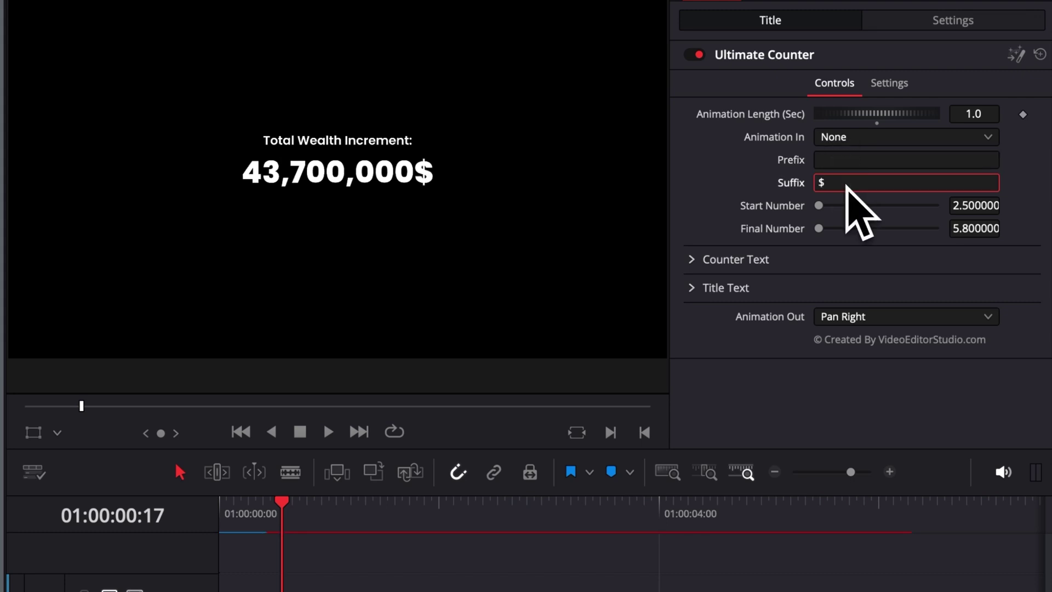
pyautogui.press('BackSpace')
pyautogui.write('%')
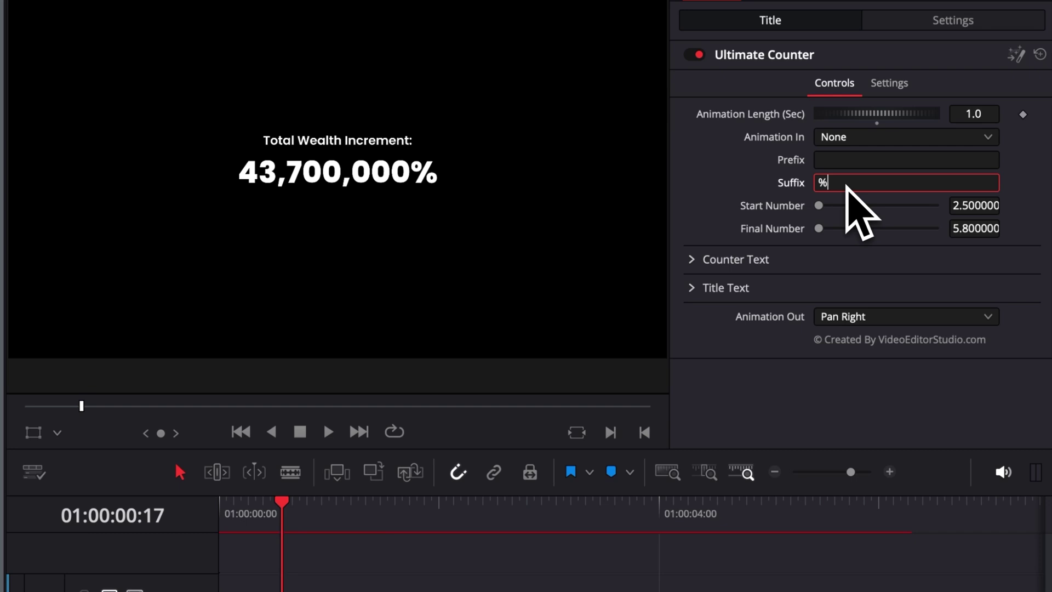
pyautogui.click(841, 160)
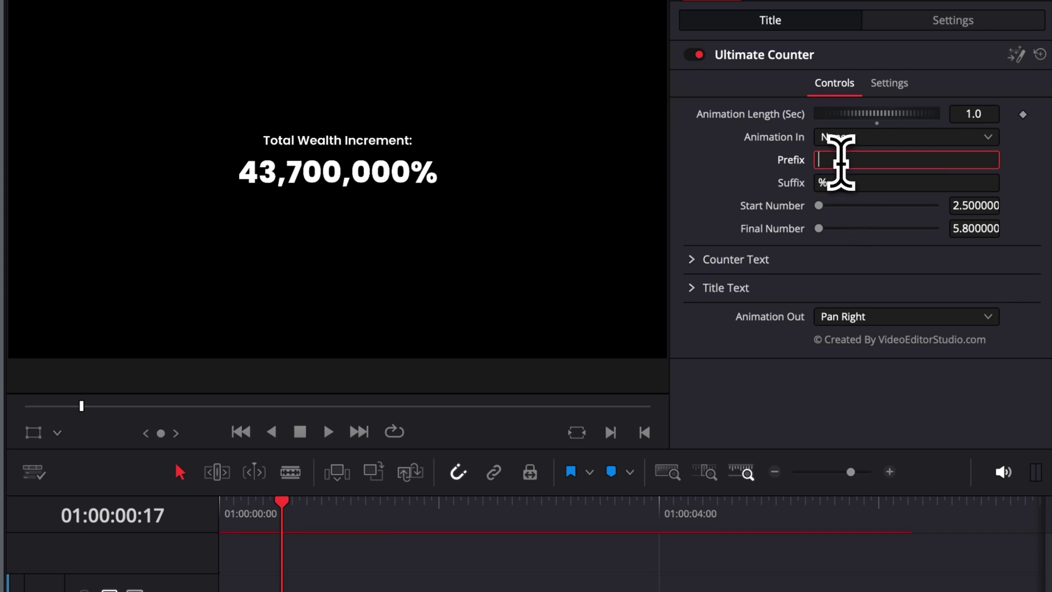
pyautogui.write('-')
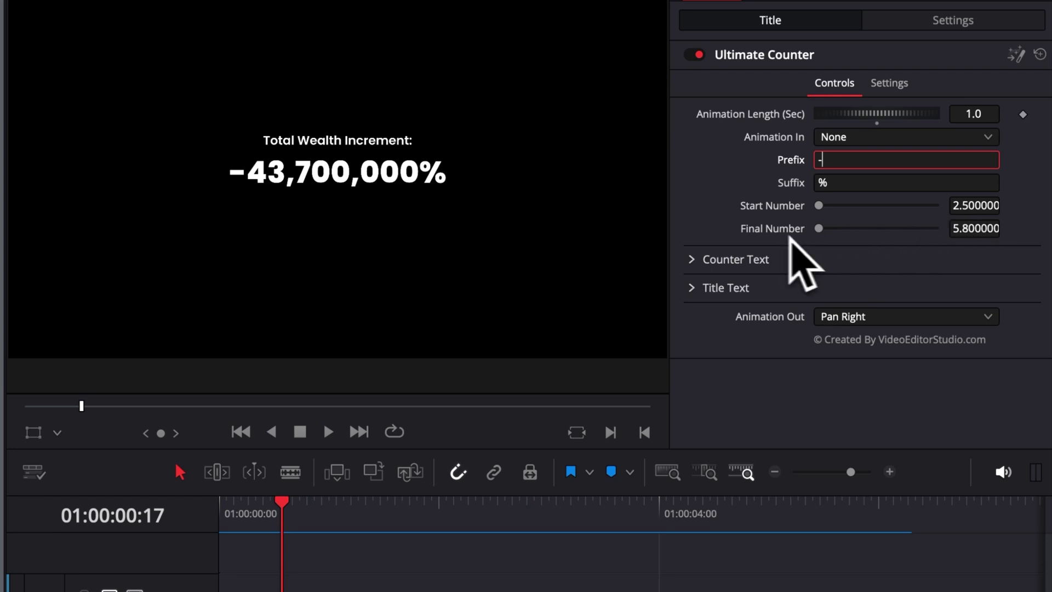
# Step: Set Start Number to 70 and Final Number to 360, then play from the start
pyautogui.click(984, 212)
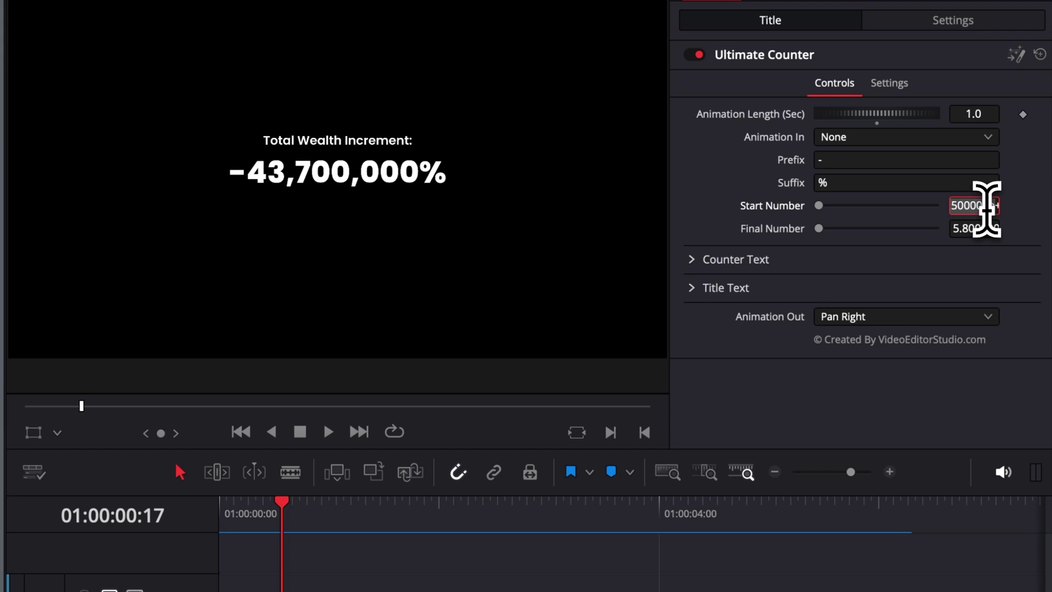
pyautogui.press('Return')
pyautogui.click(985, 228)
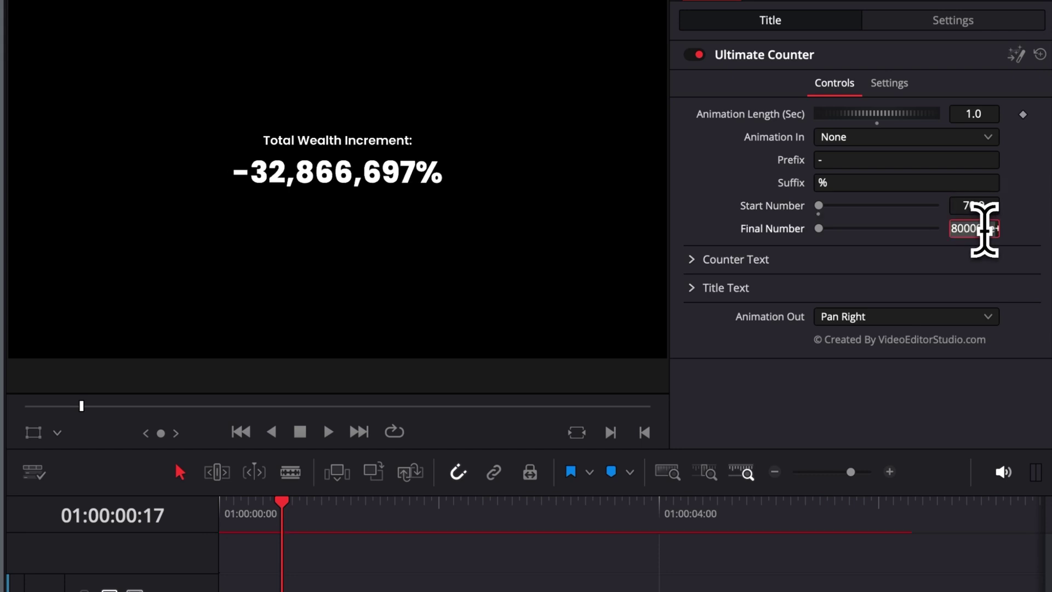
pyautogui.write('360')
pyautogui.press('Return')
pyautogui.press('Home')
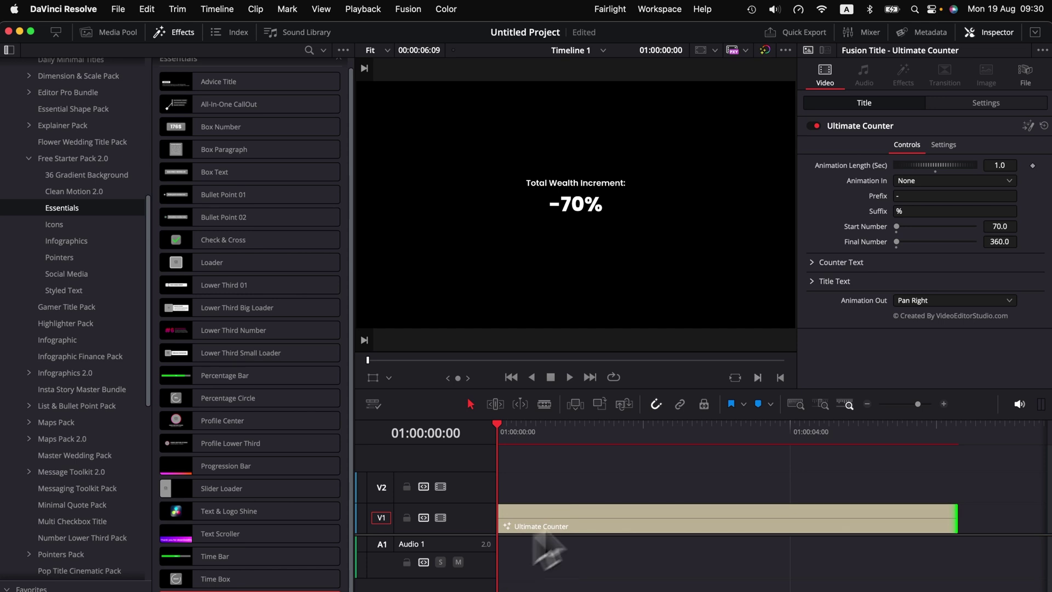
pyautogui.press('space')
pyautogui.press('space')
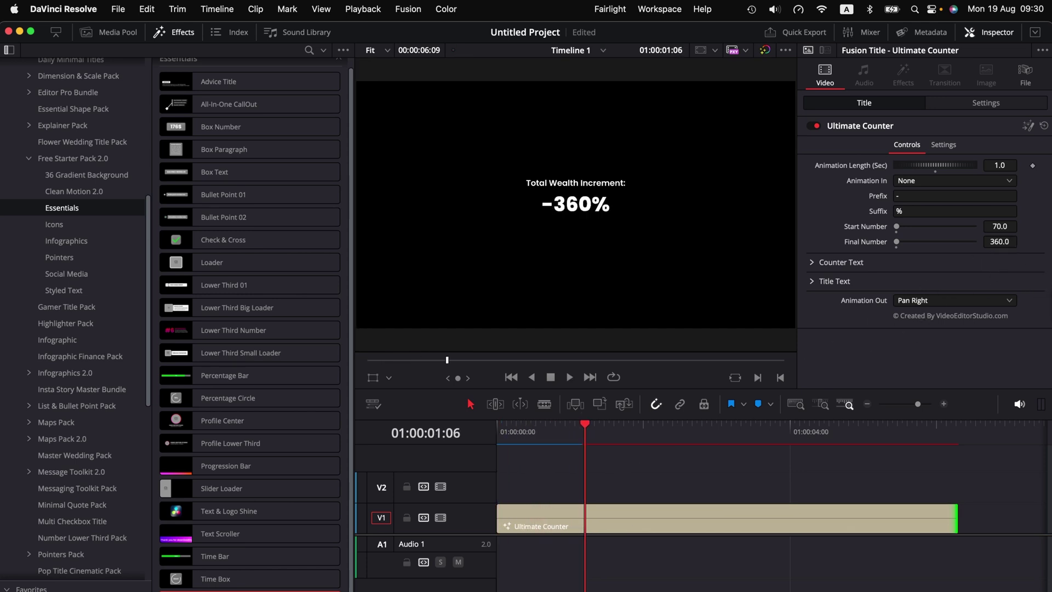
# Step: Remove the '-' prefix and replay the 70% to 360% count
pyautogui.click(902, 196)
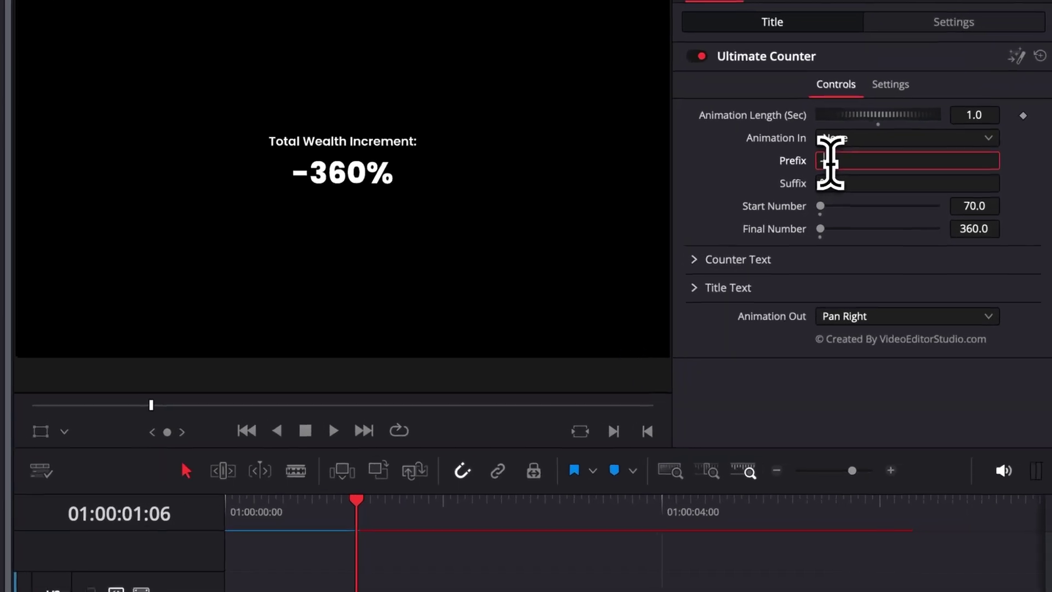
pyautogui.press('BackSpace')
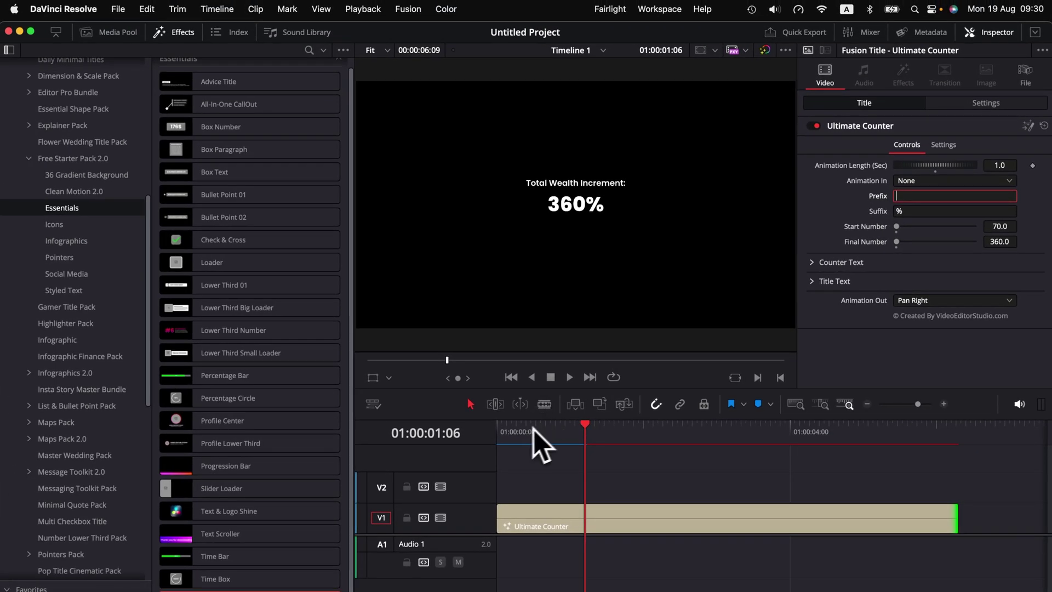
pyautogui.click(225, 515)
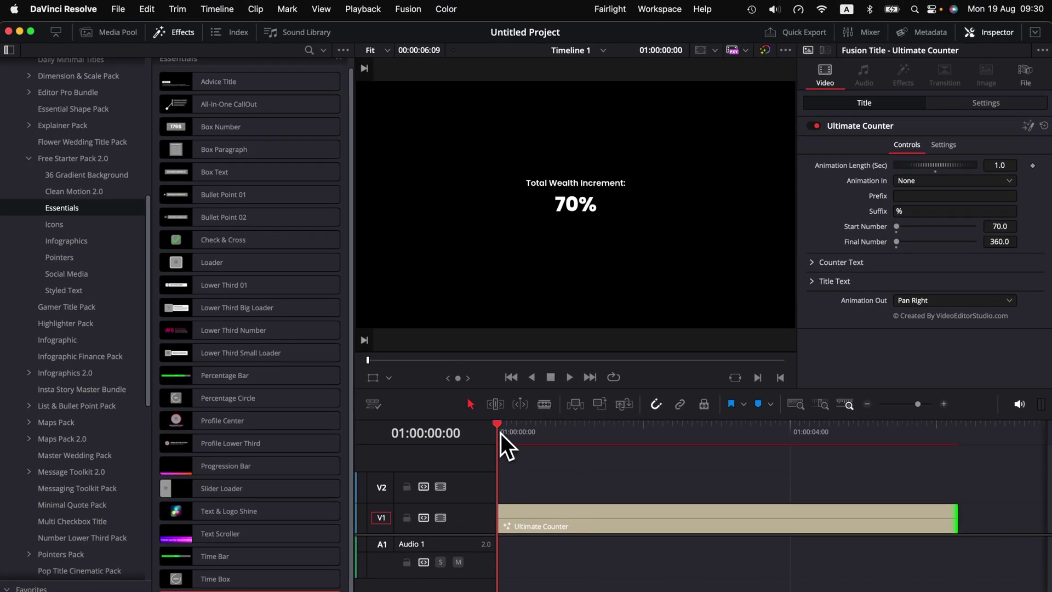
pyautogui.press('space')
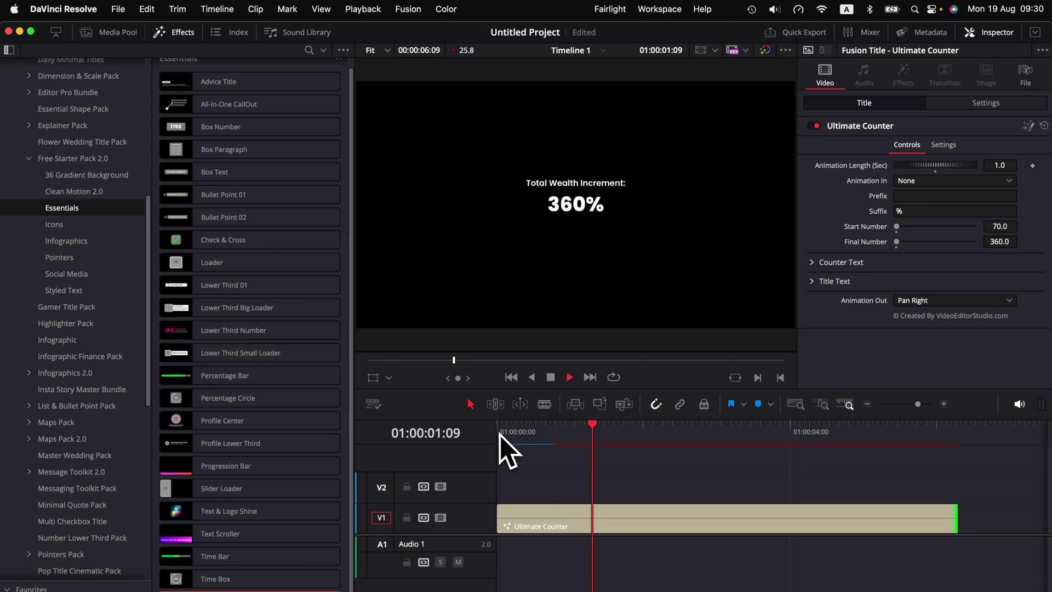
pyautogui.moveTo(499, 433)
pyautogui.mouseDown()
pyautogui.moveTo(517, 432)
pyautogui.moveTo(498, 426)
pyautogui.mouseUp()
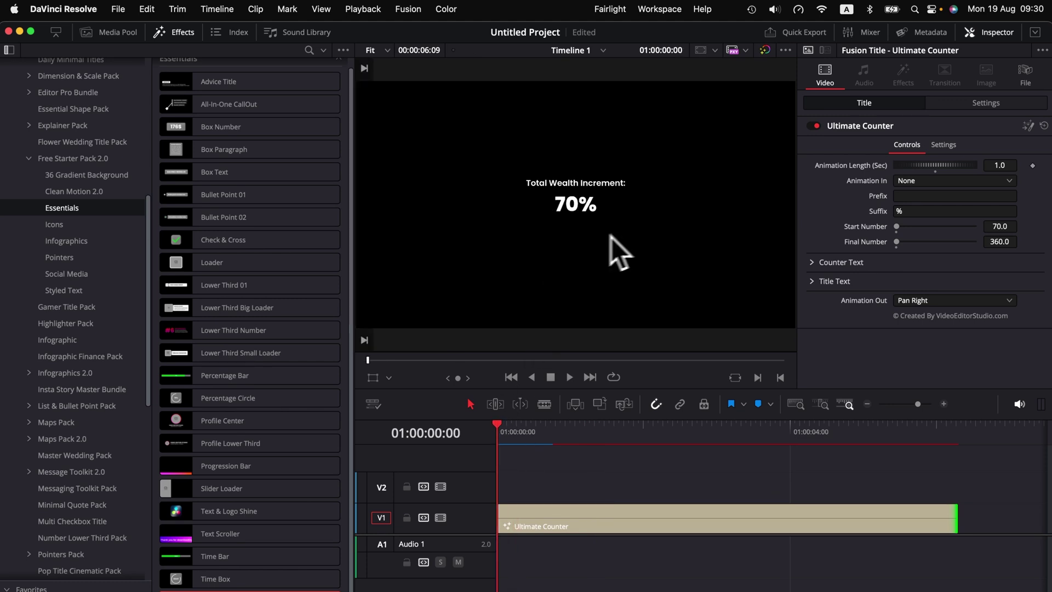
pyautogui.press('space')
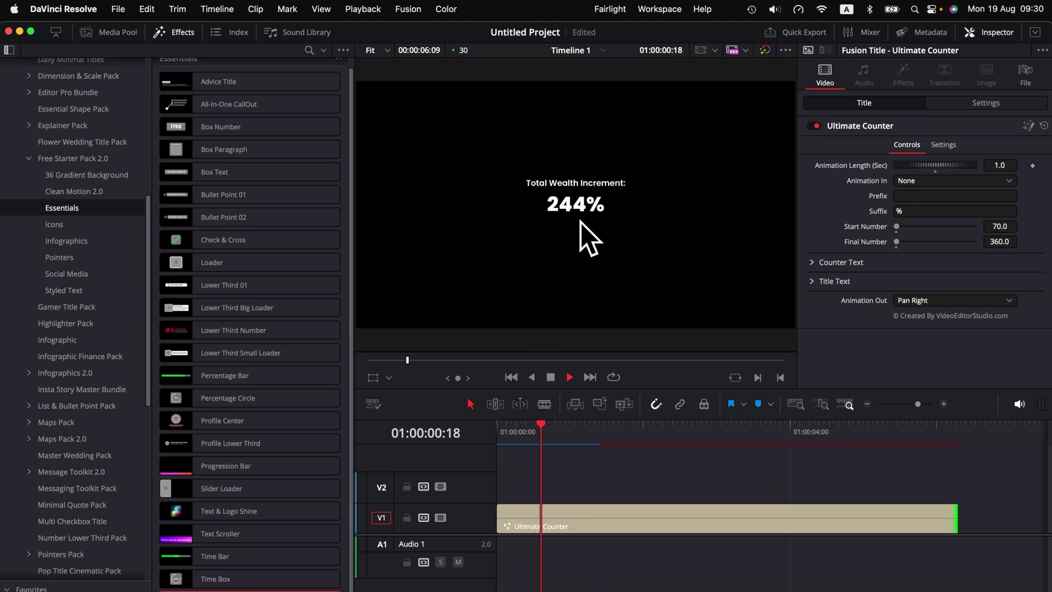
pyautogui.press('space')
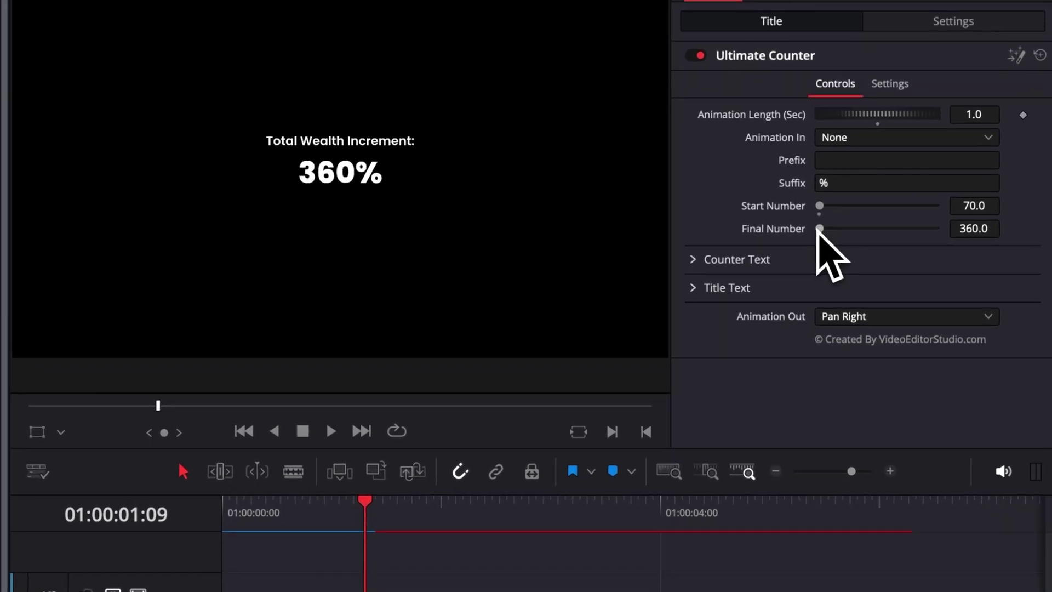
# Step: Drag Final Number to 4.646 and replay the counter from the start
pyautogui.moveTo(899, 243); pyautogui.dragTo(909, 247)
pyautogui.moveTo(837, 232); pyautogui.dragTo(874, 241)
pyautogui.click(233, 523)
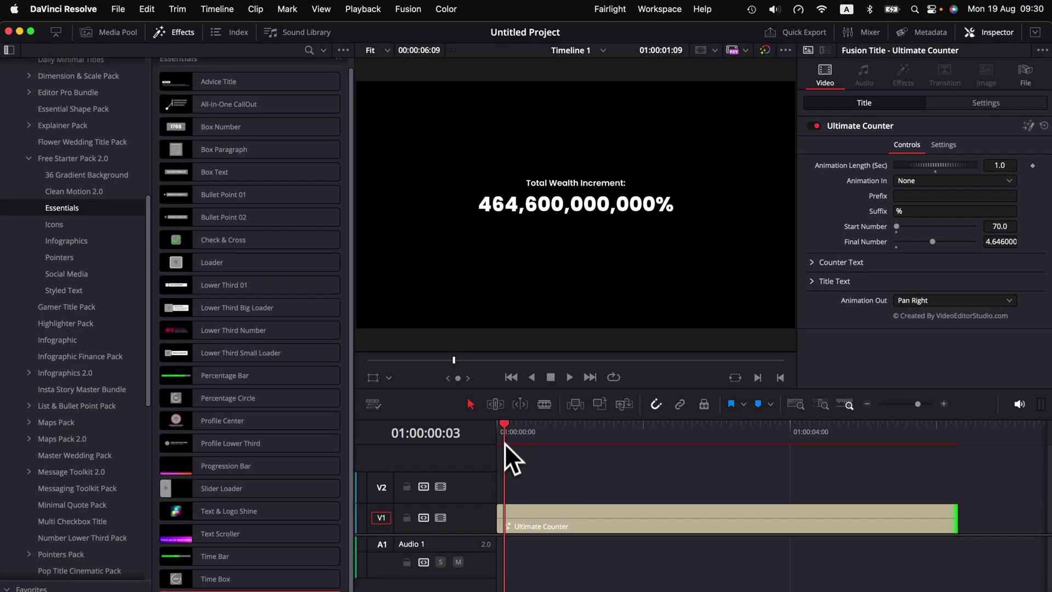
pyautogui.click(501, 435)
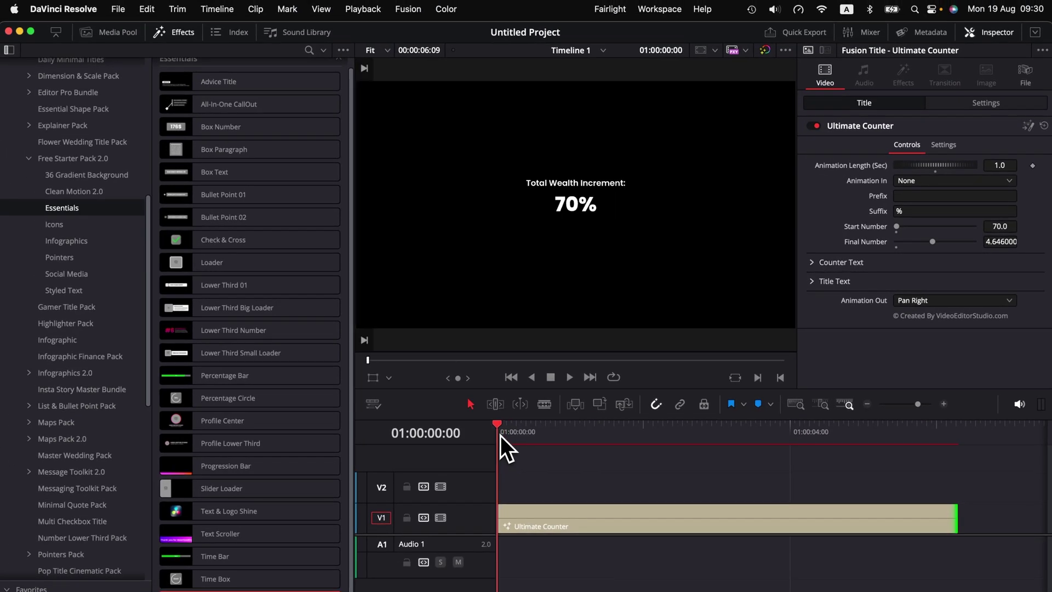
pyautogui.press('space')
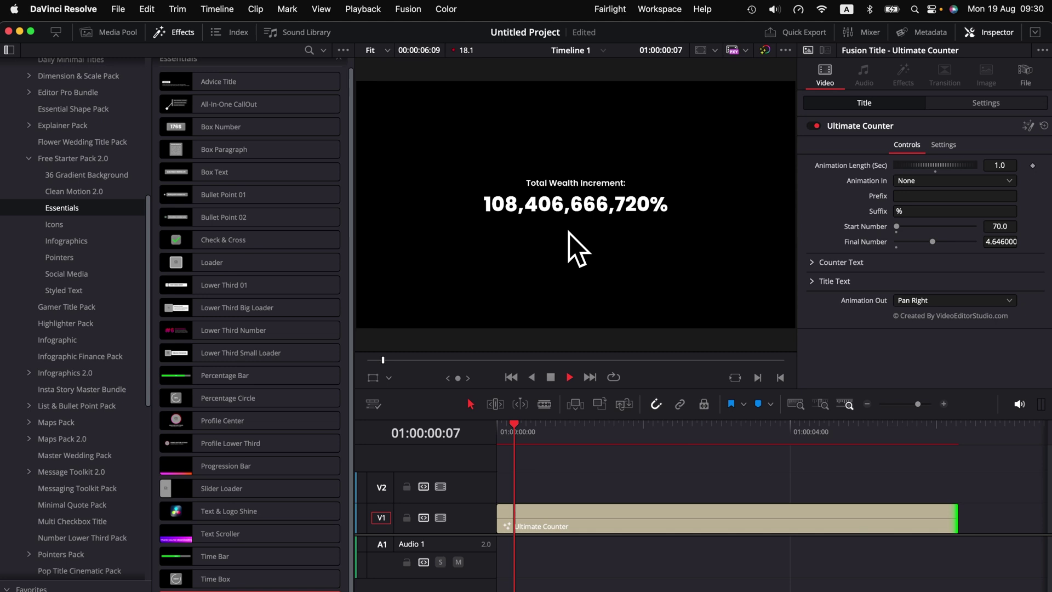
pyautogui.click(550, 377)
pyautogui.click(502, 434)
pyautogui.press('space')
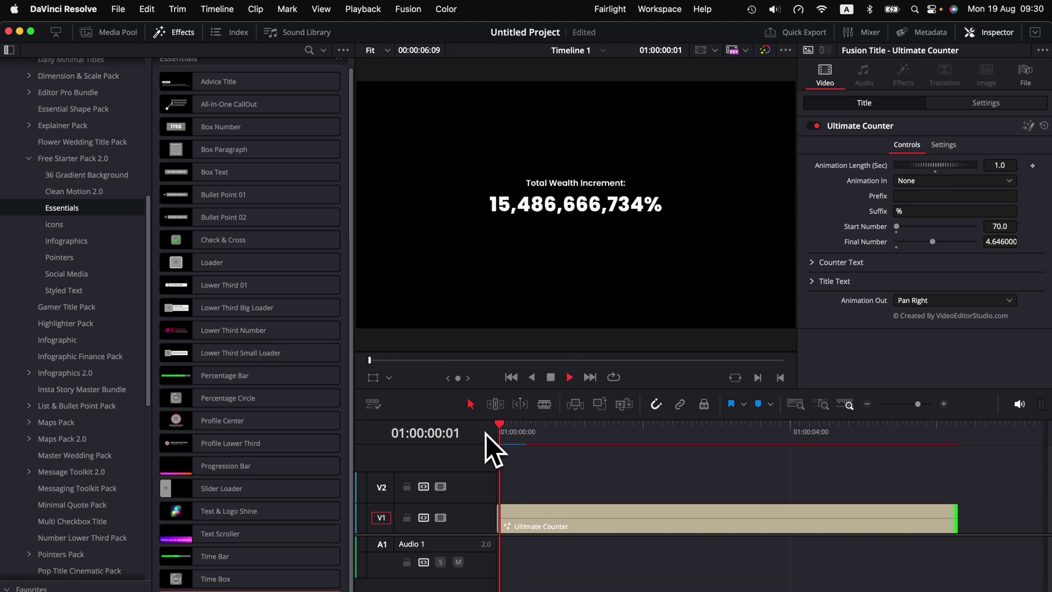
pyautogui.press('space')
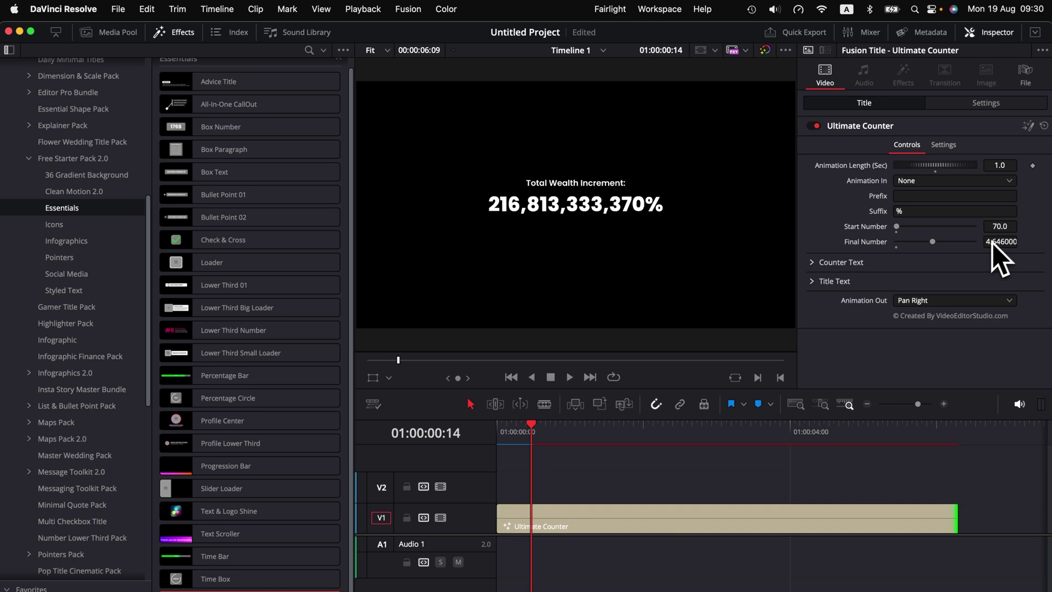
pyautogui.moveTo(505, 431); pyautogui.dragTo(498, 428)
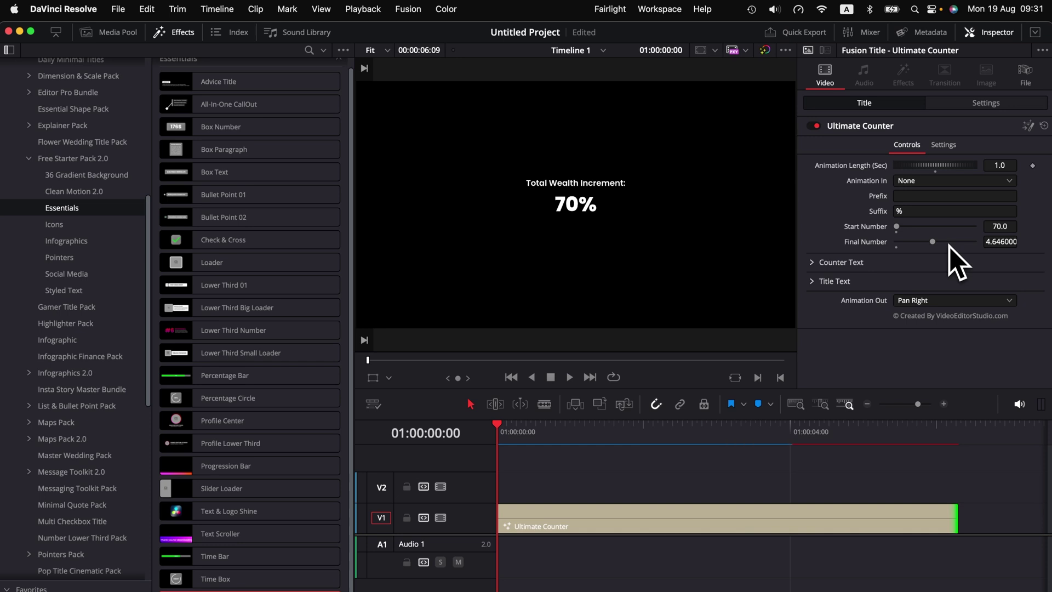
pyautogui.click(511, 433)
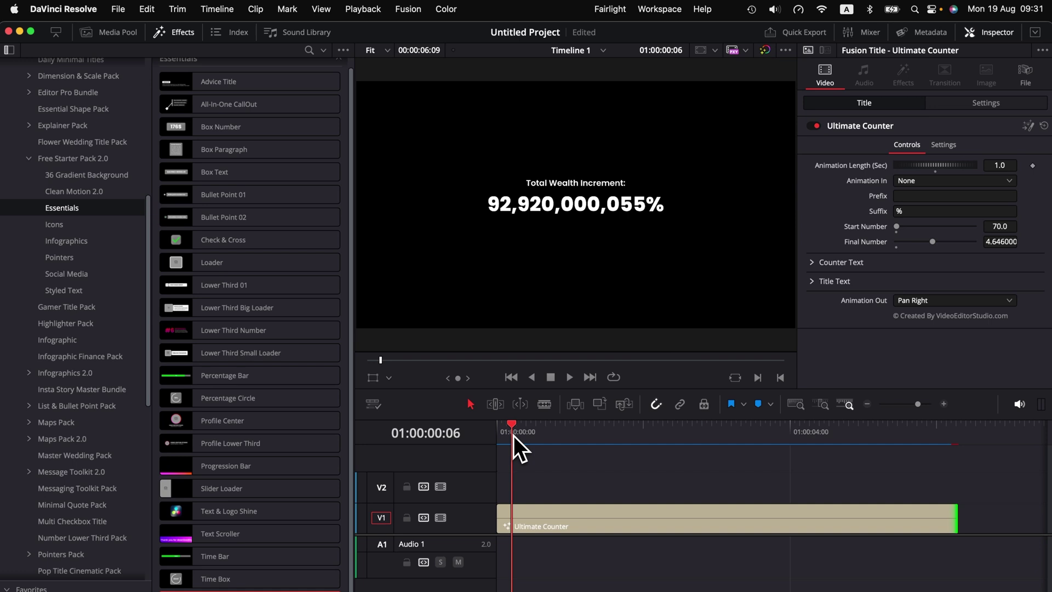
pyautogui.click(500, 431)
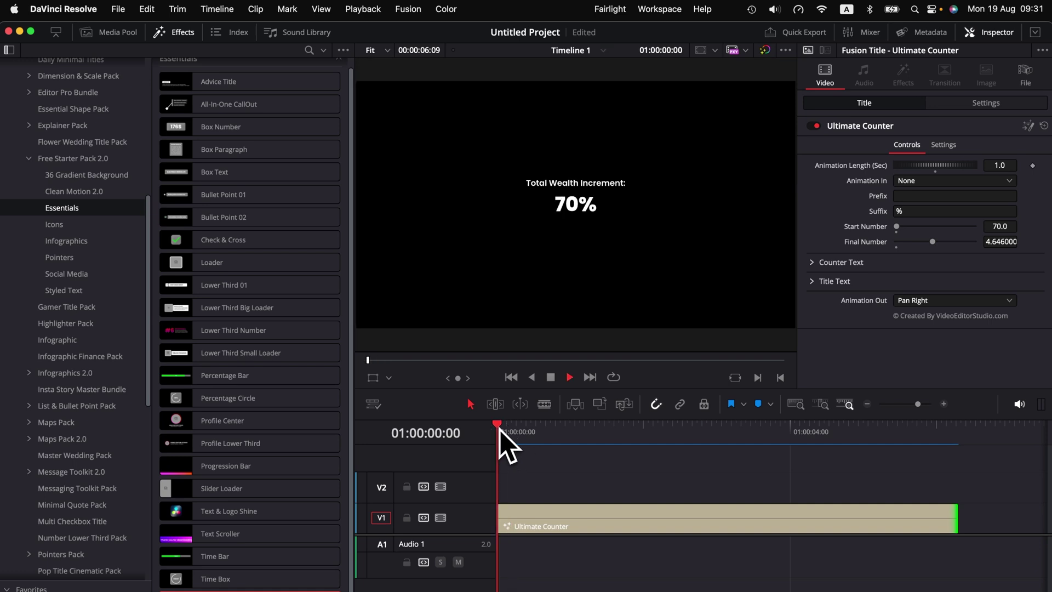
# Step: Play the counter, then set its start and final numbers so it counts 20 to 70
pyautogui.press('space')
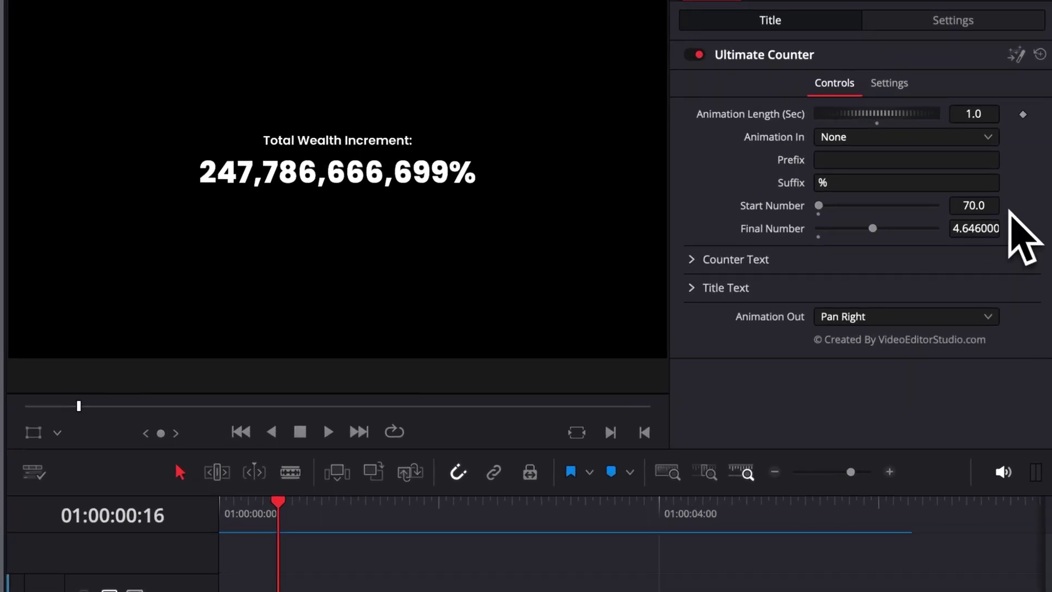
pyautogui.click(986, 207)
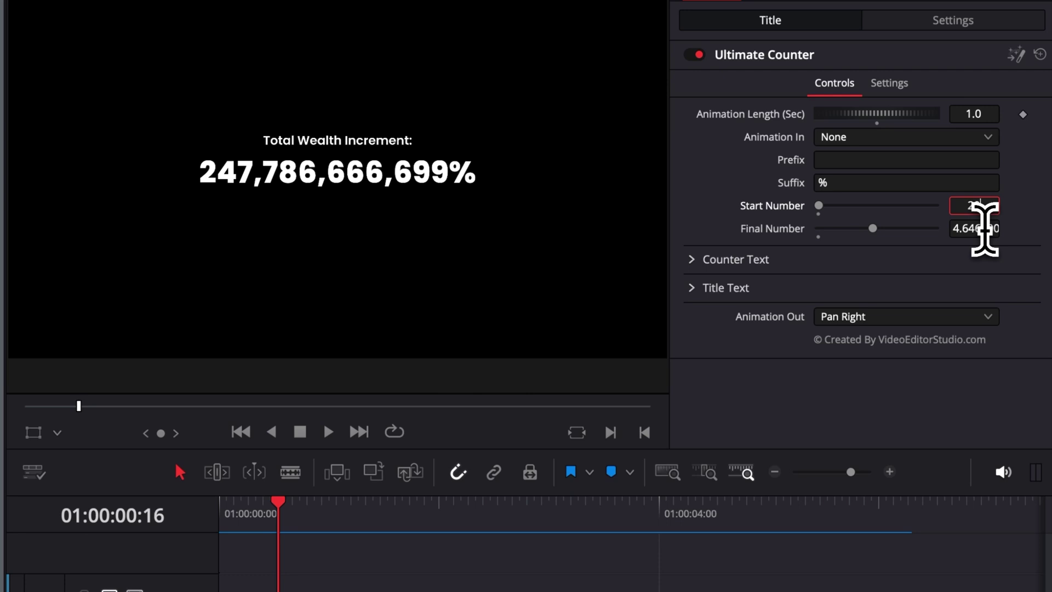
pyautogui.click(982, 228)
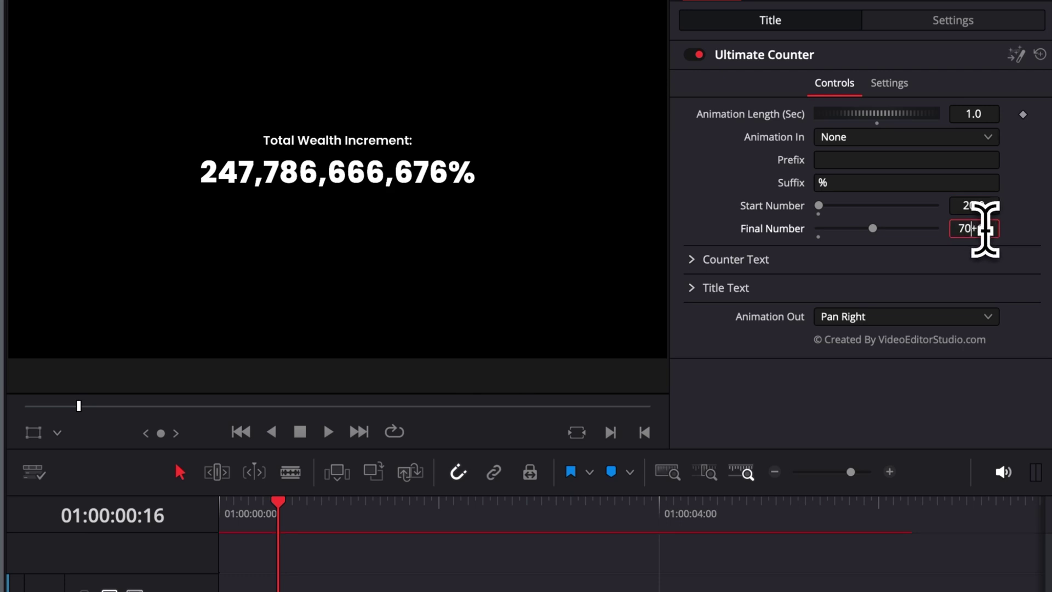
pyautogui.press('Return')
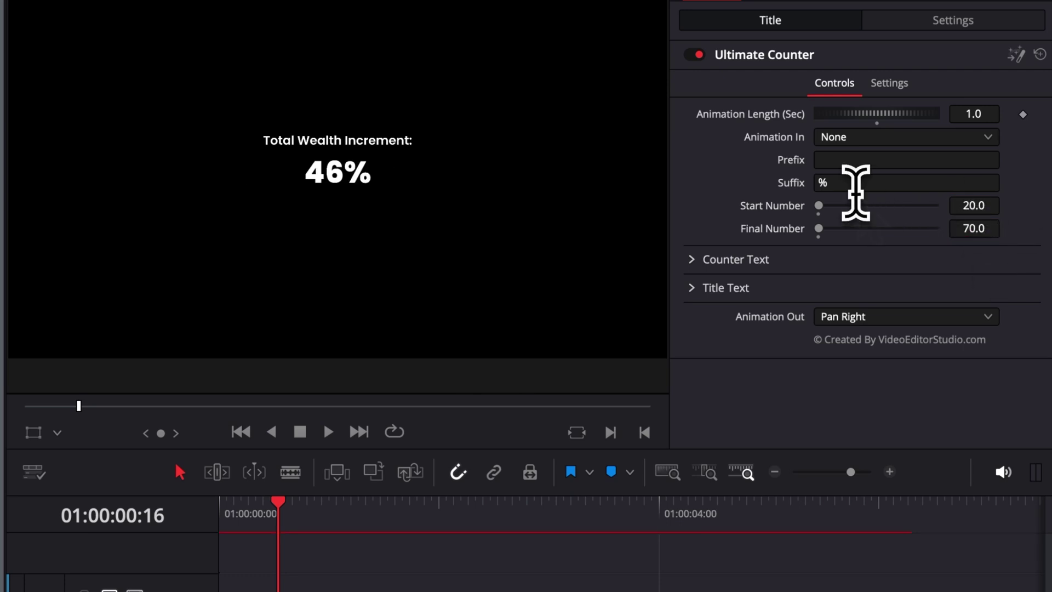
# Step: Give the counter a $ prefix and replace the % suffix with ,000,000
pyautogui.click(856, 183)
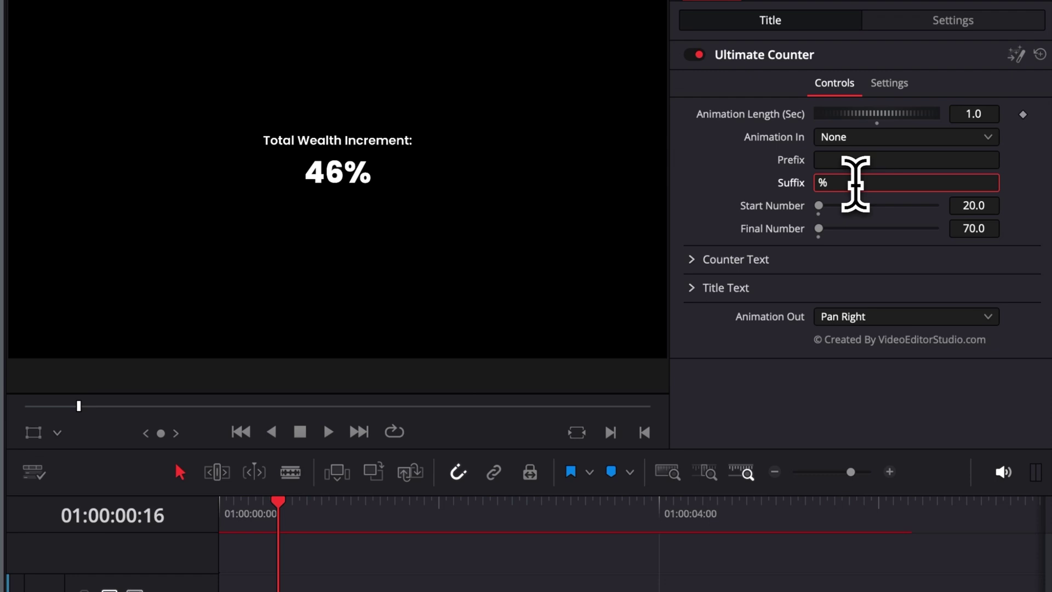
pyautogui.click(856, 163)
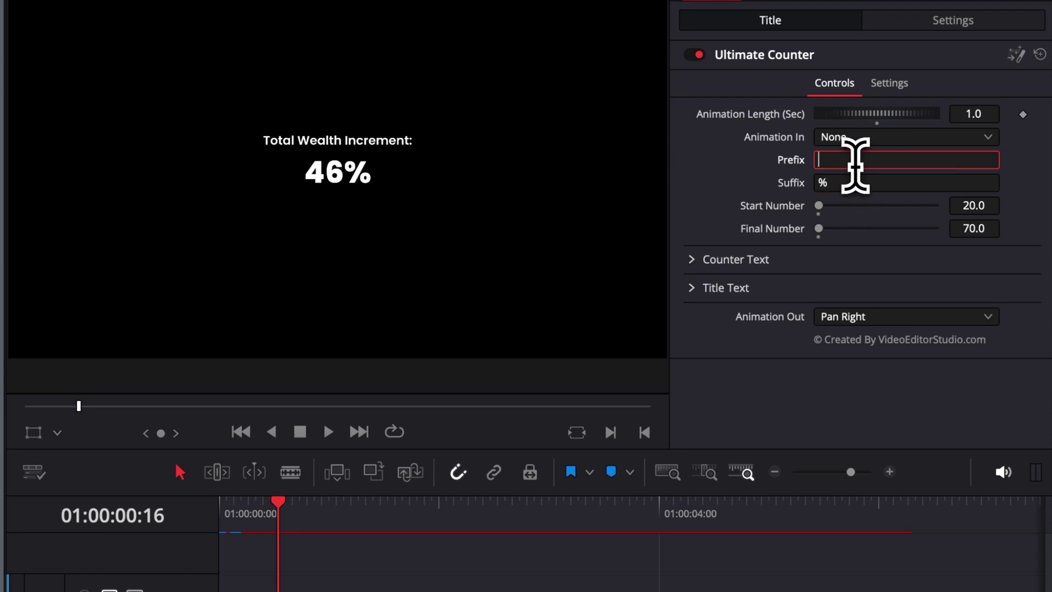
pyautogui.write('$')
pyautogui.click(851, 183)
pyautogui.press('BackSpace')
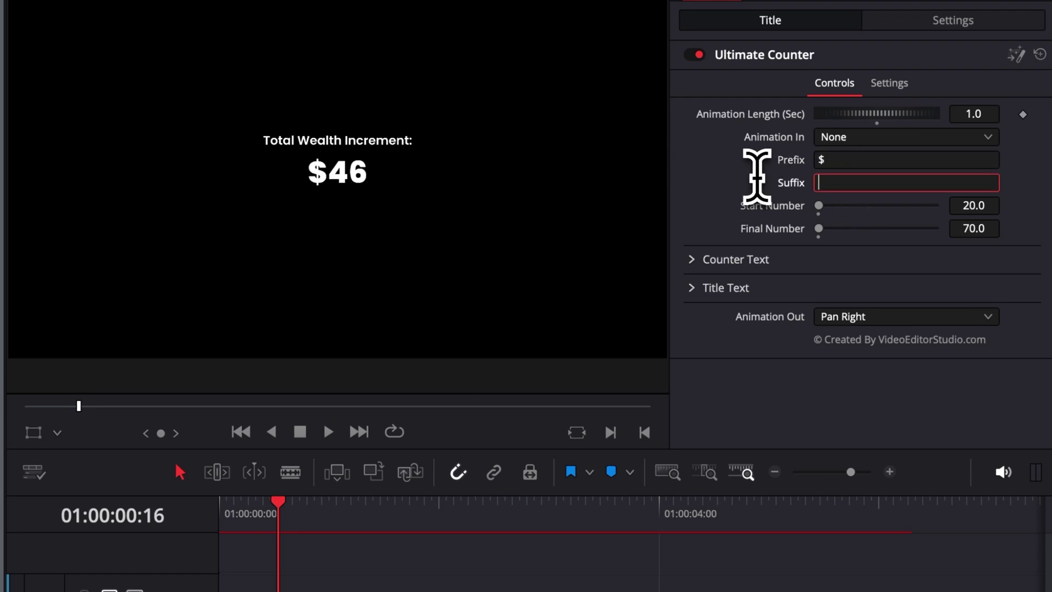
pyautogui.write(',000,')
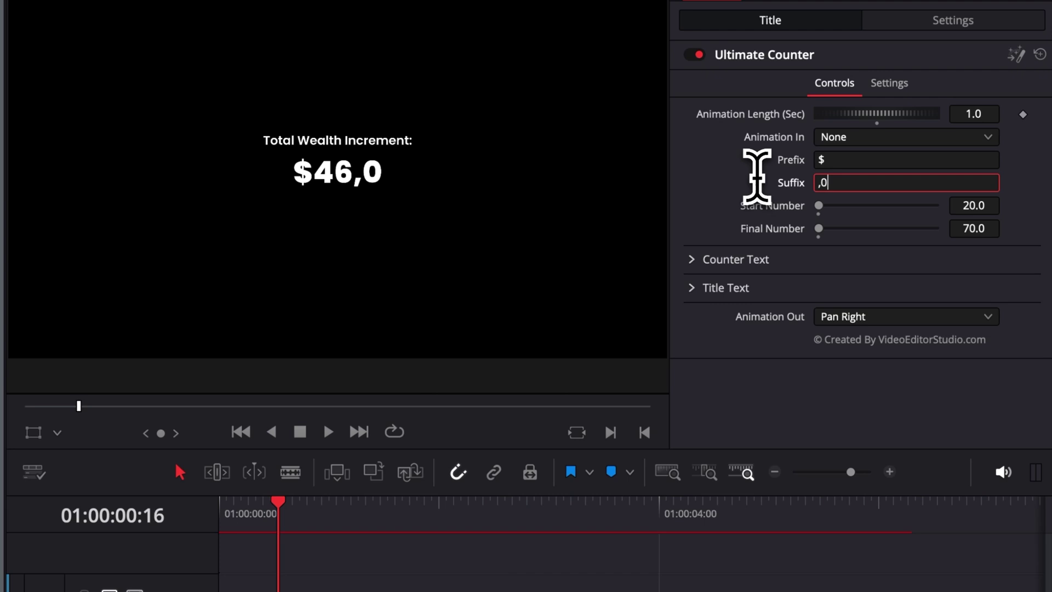
pyautogui.write('000')
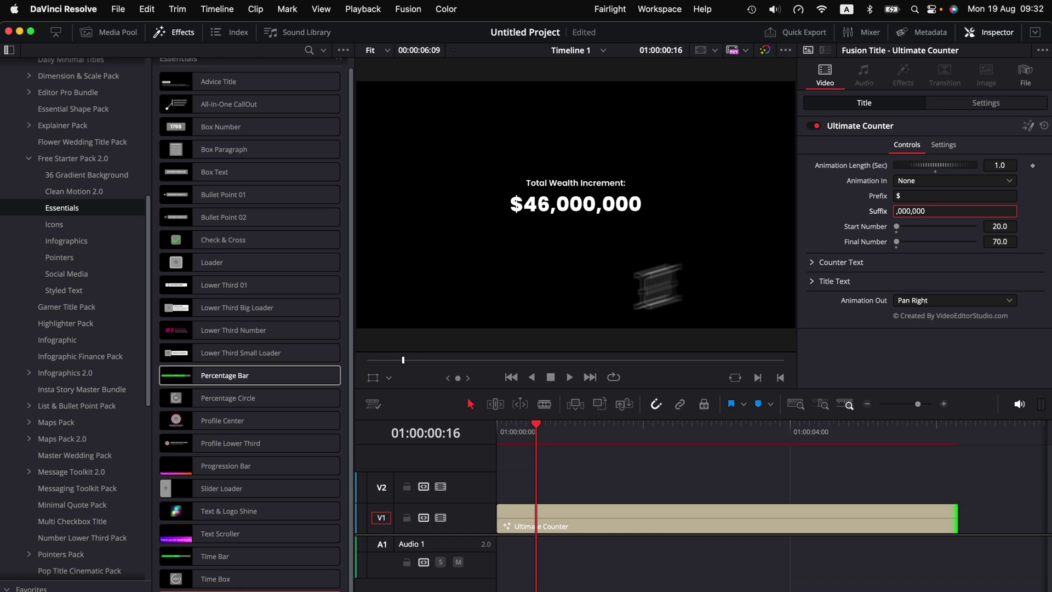
# Step: Return to the clip start and play the $20,000,000 to $70,000,000 count
pyautogui.click(510, 428)
pyautogui.moveTo(507, 431); pyautogui.dragTo(491, 438)
pyautogui.press('space')
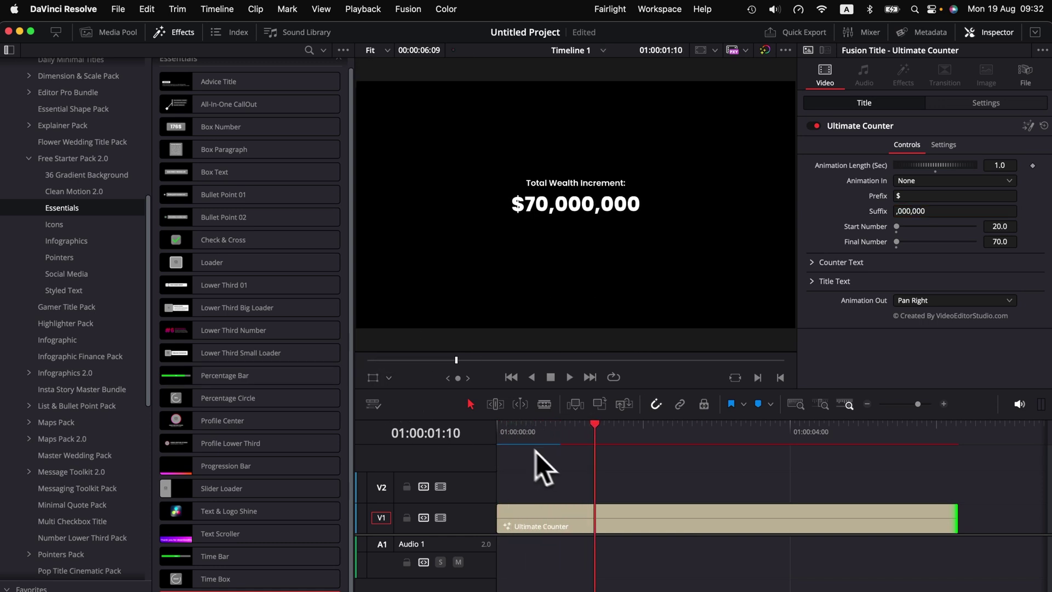
pyautogui.moveTo(530, 434); pyautogui.dragTo(512, 432)
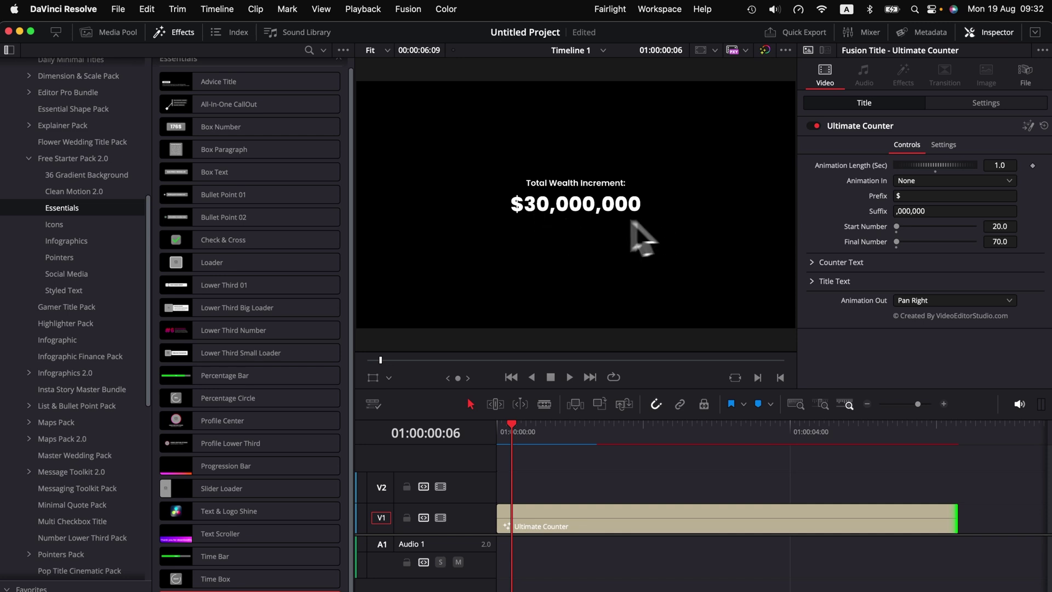
pyautogui.moveTo(507, 439); pyautogui.dragTo(496, 440)
pyautogui.press('space')
pyautogui.press('space')
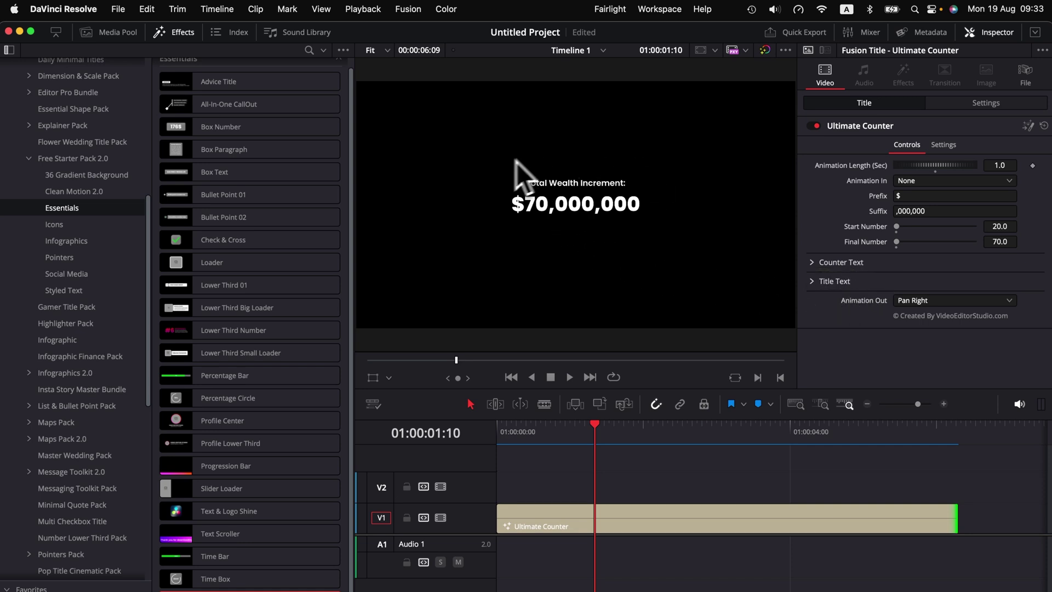
# Step: Set the counter's Animation In to Zoom In and preview it from the clip start
pyautogui.click(812, 280)
pyautogui.click(510, 431)
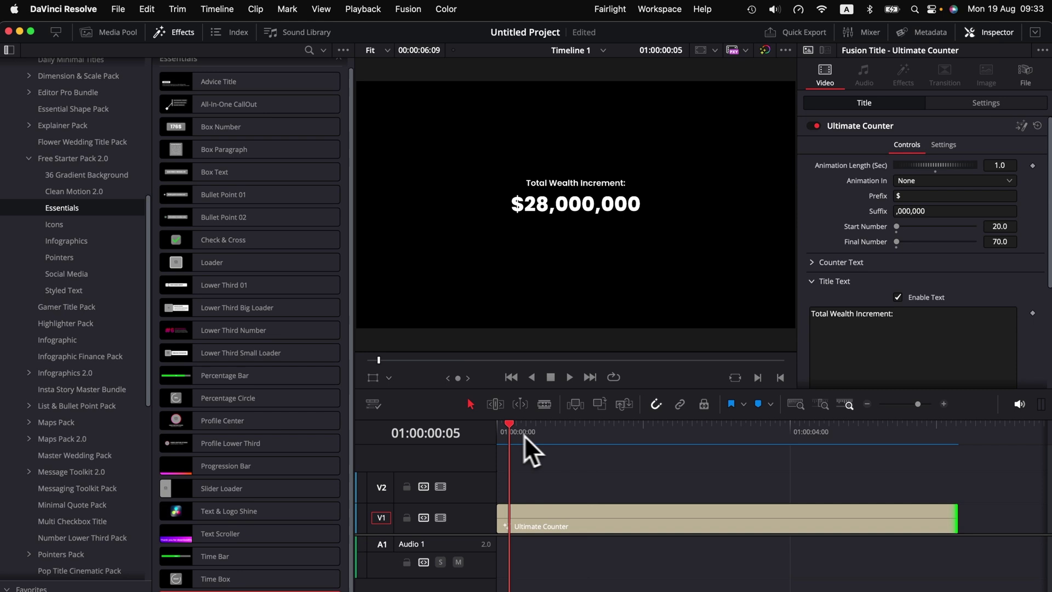
pyautogui.click(495, 432)
pyautogui.click(922, 181)
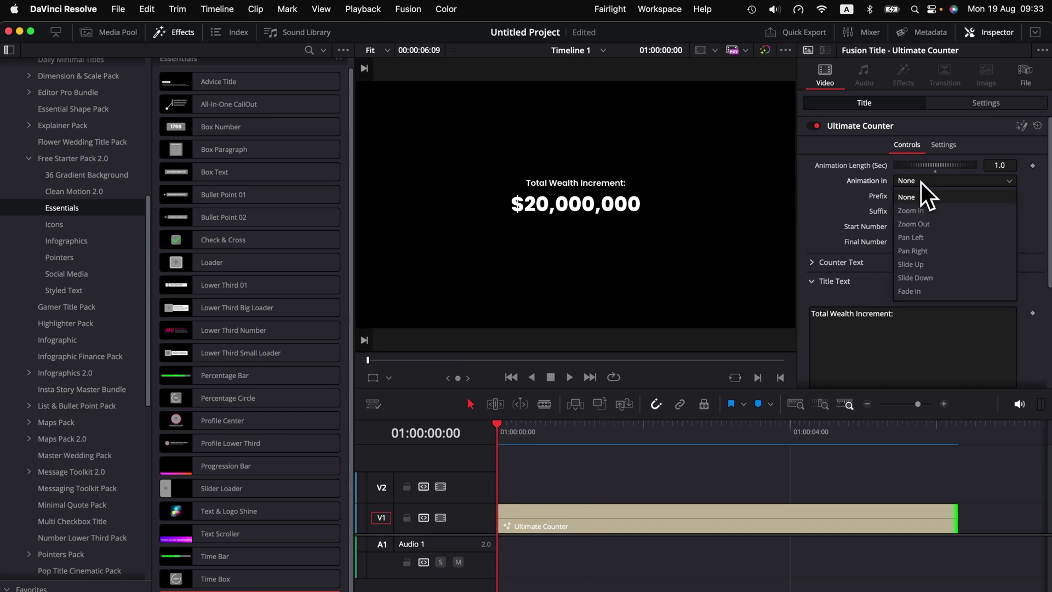
pyautogui.click(922, 212)
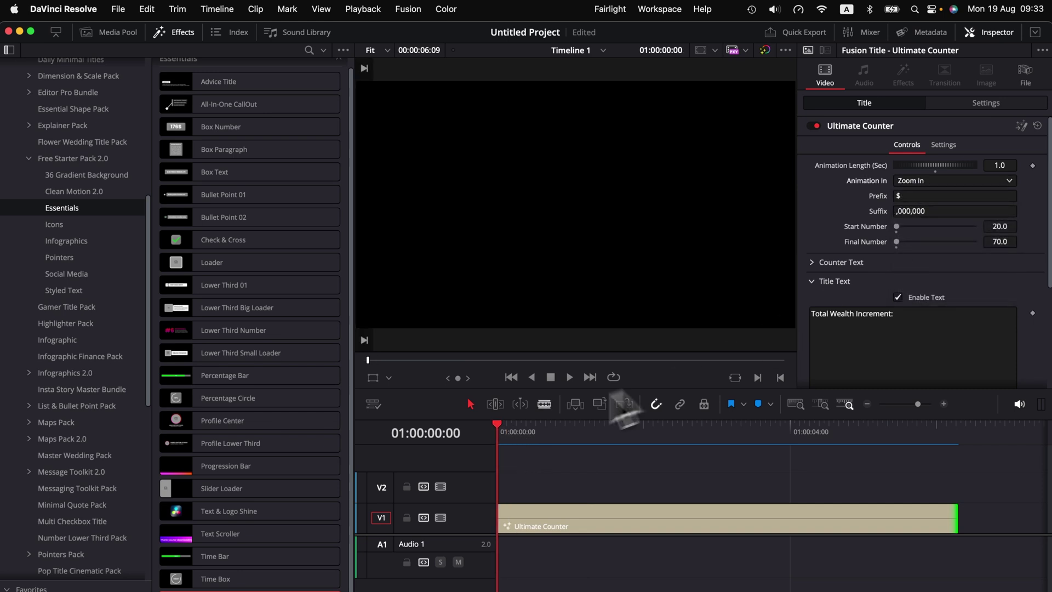
pyautogui.moveTo(506, 432)
pyautogui.mouseDown()
pyautogui.moveTo(543, 434)
pyautogui.moveTo(487, 431)
pyautogui.mouseUp()
pyautogui.press('space')
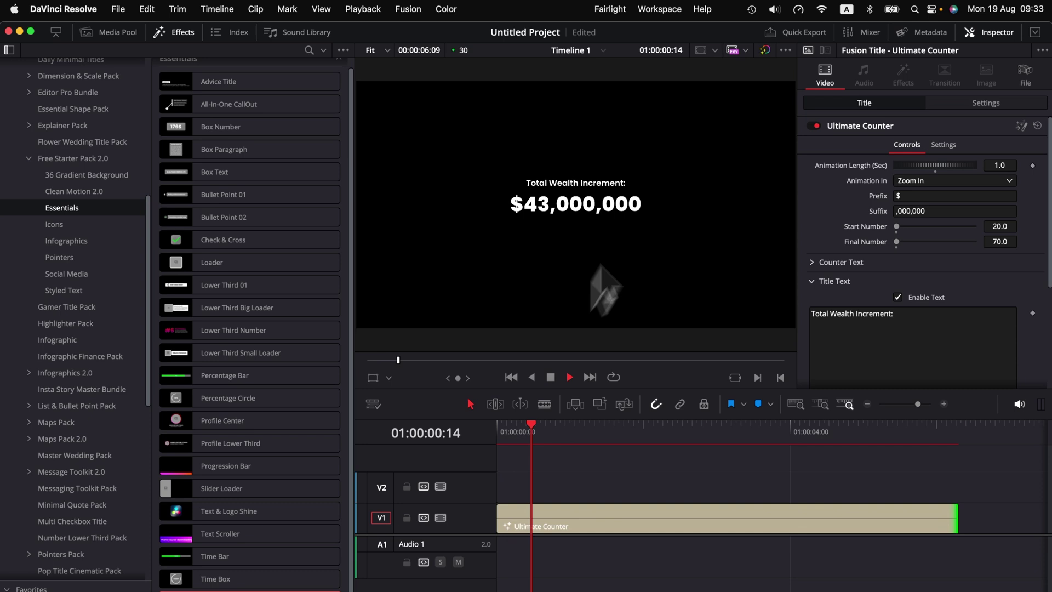
pyautogui.press('space')
# Step: Toggle the Total Wealth Increment title off and on, then replace its text with ffffff
pyautogui.scroll(-2, 909, 307)
pyautogui.scroll(-1, 916, 310)
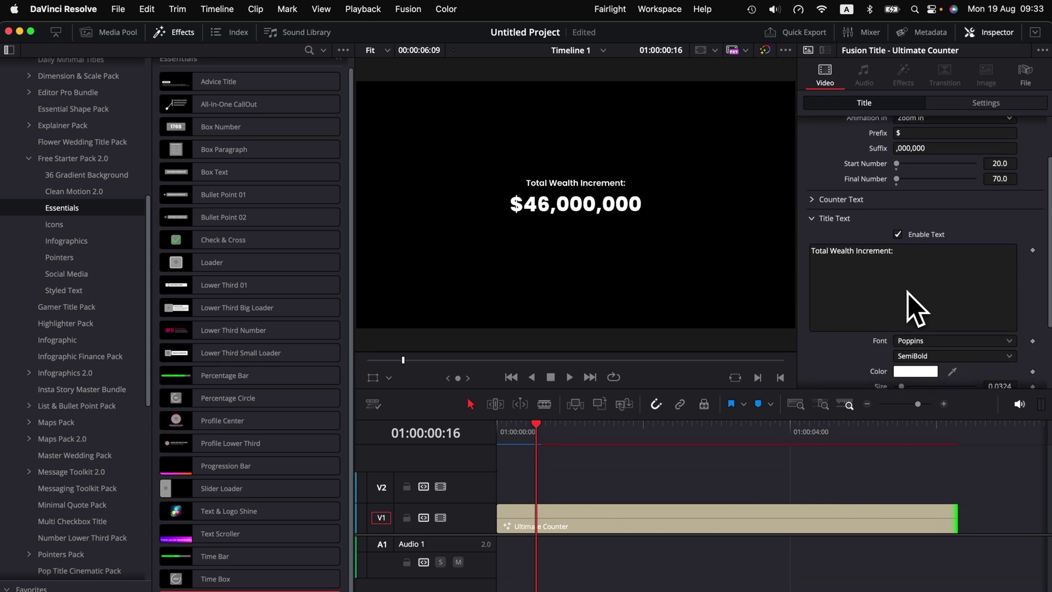
pyautogui.click(898, 235)
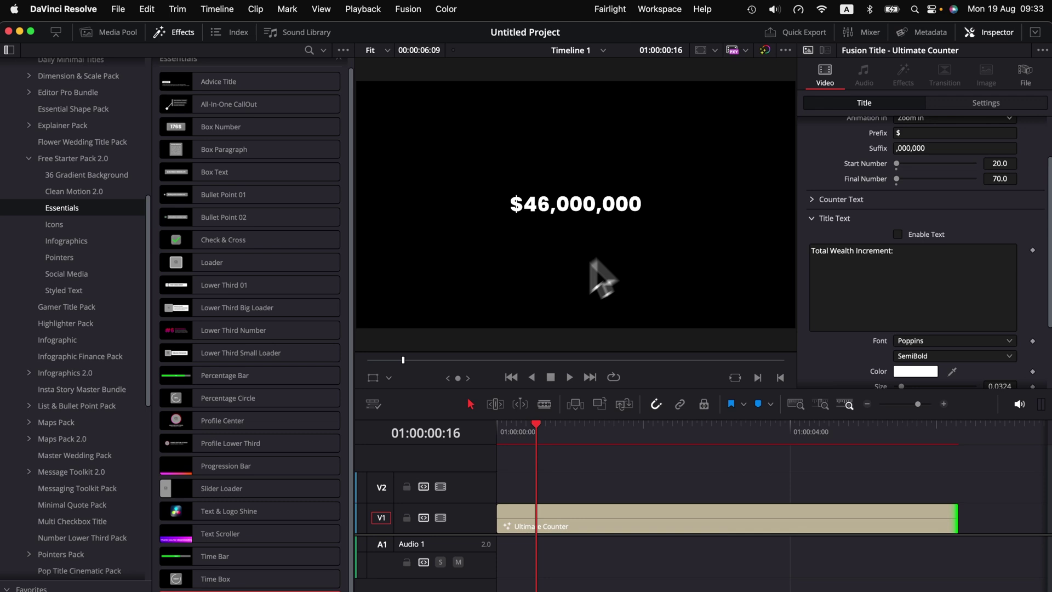
pyautogui.click(897, 234)
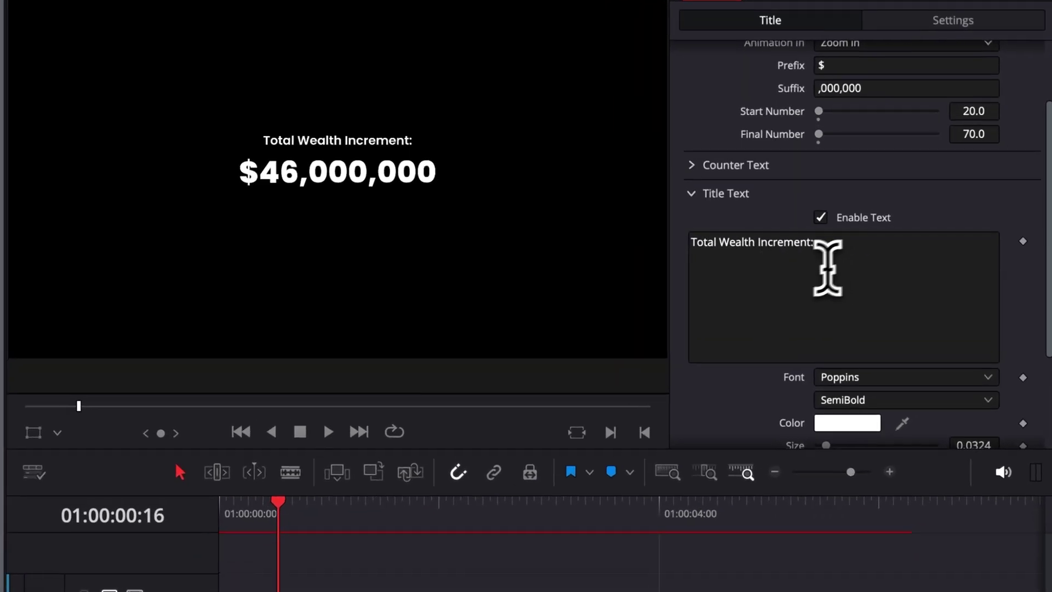
pyautogui.click(827, 269)
pyautogui.hotkey('ctrl', 'a')
pyautogui.write('ff')
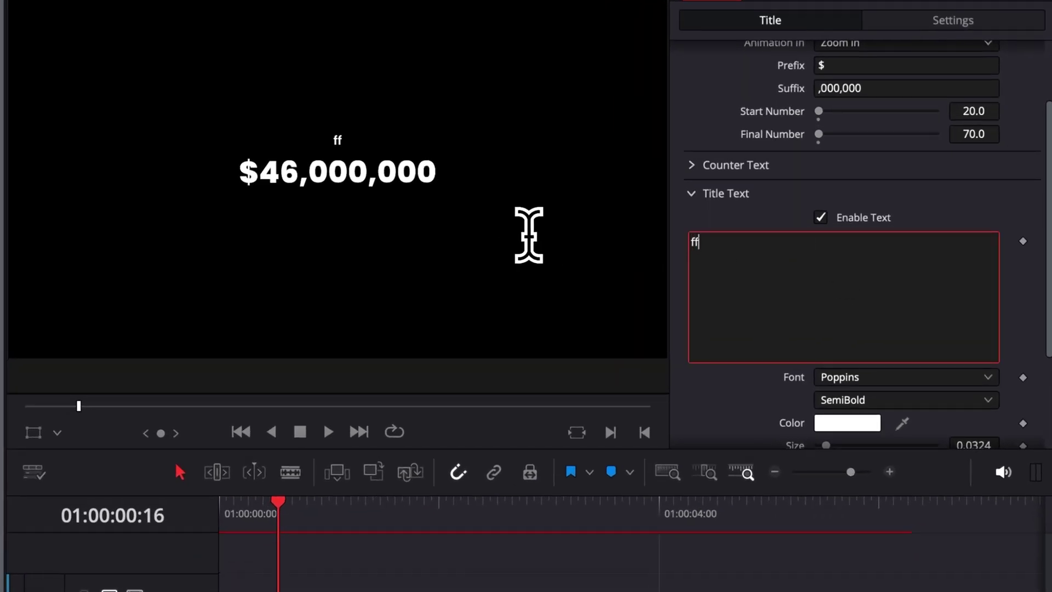
pyautogui.write('ffff')
# Step: Uncheck Enable Text so the title is hidden and only the number shows
pyautogui.scroll(-5, 879, 236)
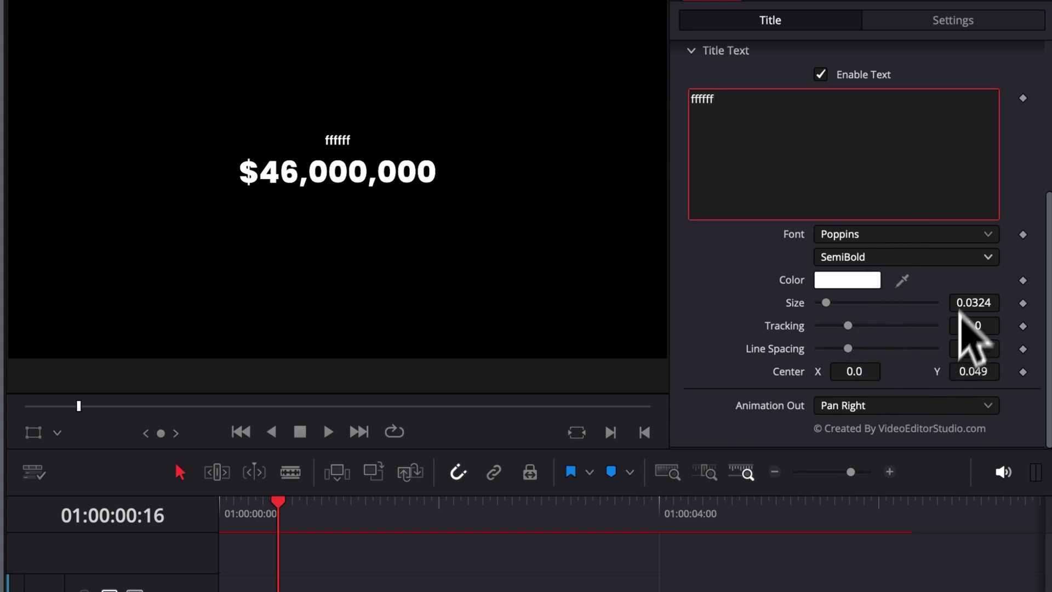
pyautogui.scroll(2, 899, 340)
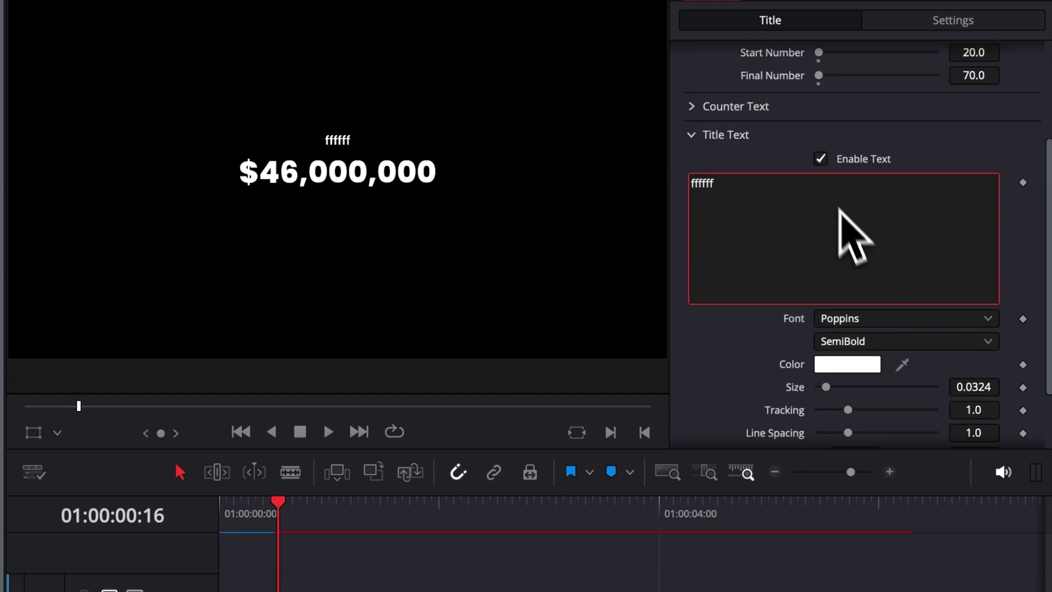
pyautogui.click(821, 159)
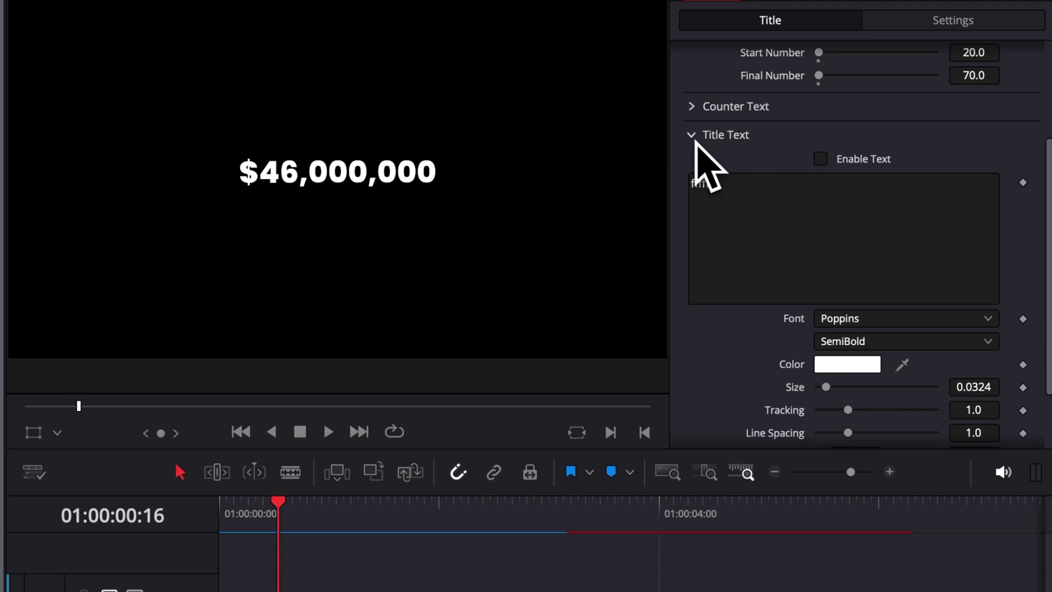
pyautogui.click(692, 135)
pyautogui.click(699, 263)
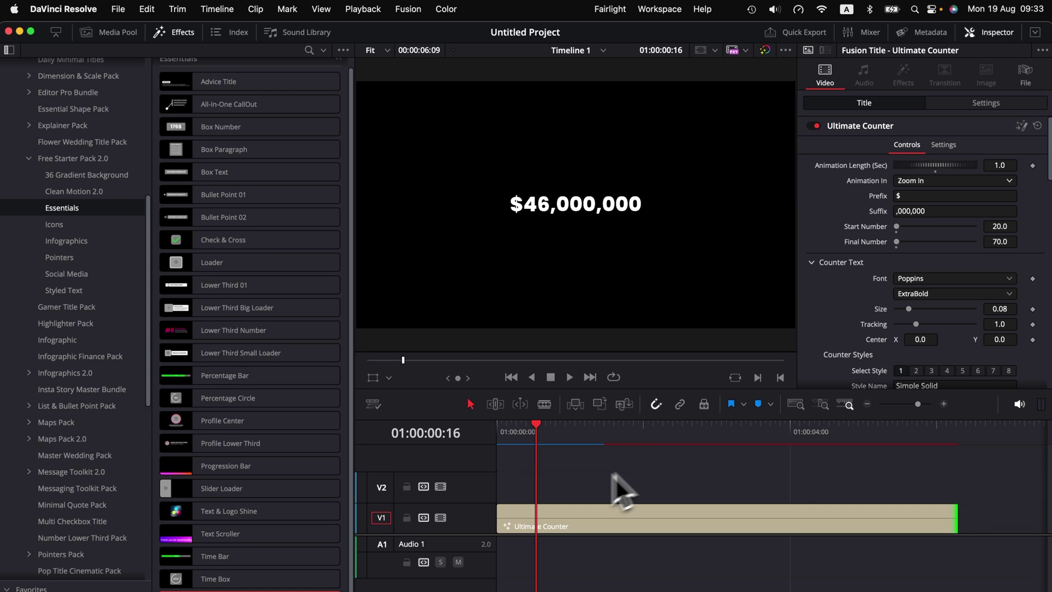
# Step: Move the counter clip to V2 and place the Celestial gradient from 36 Gradient Background on V1
pyautogui.moveTo(533, 523); pyautogui.dragTo(532, 495)
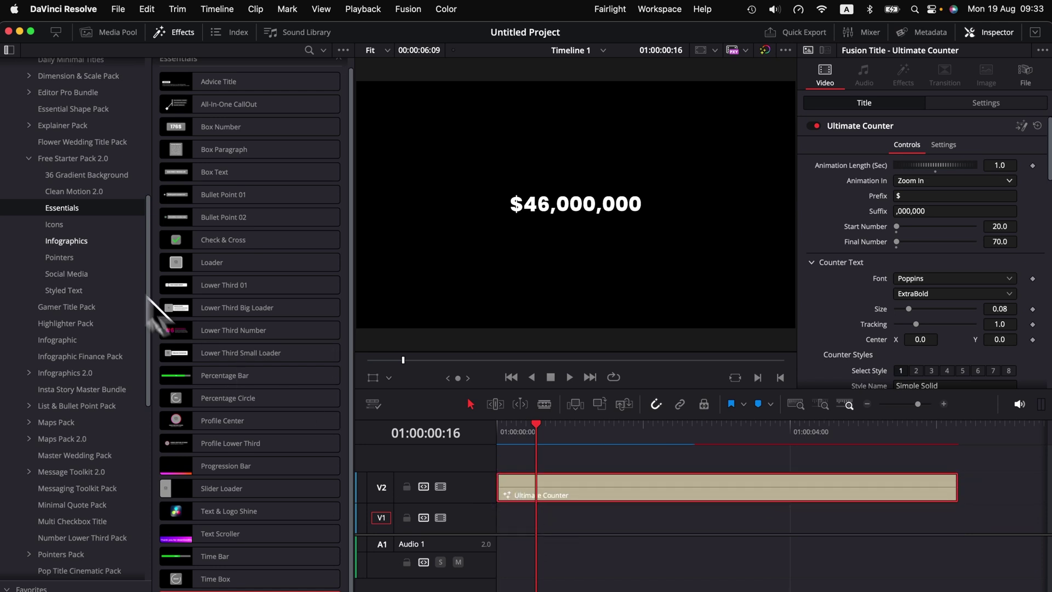
pyautogui.click(60, 174)
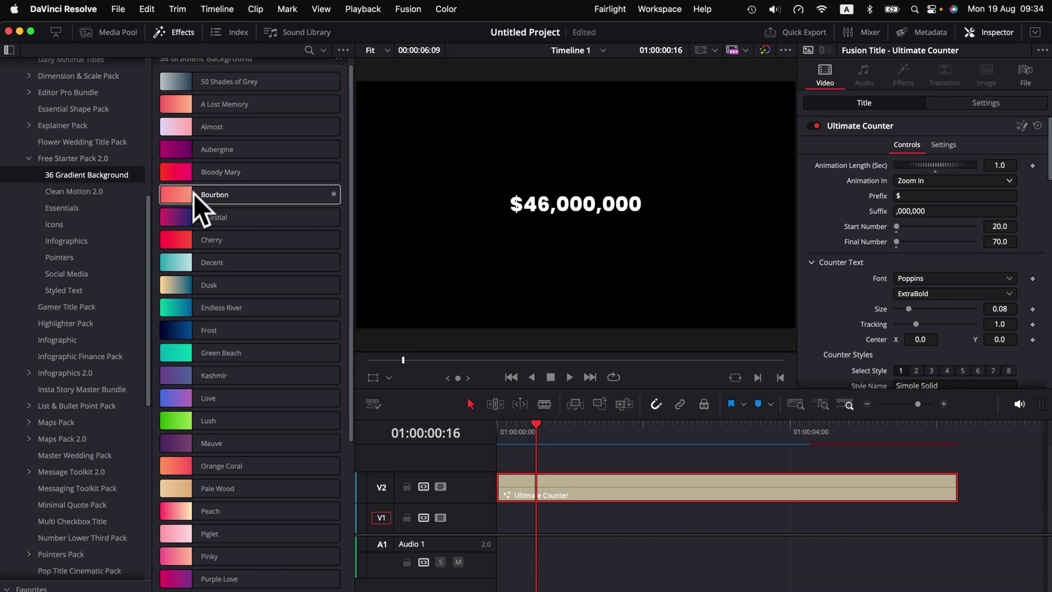
pyautogui.moveTo(198, 218); pyautogui.dragTo(500, 531)
pyautogui.click(635, 435)
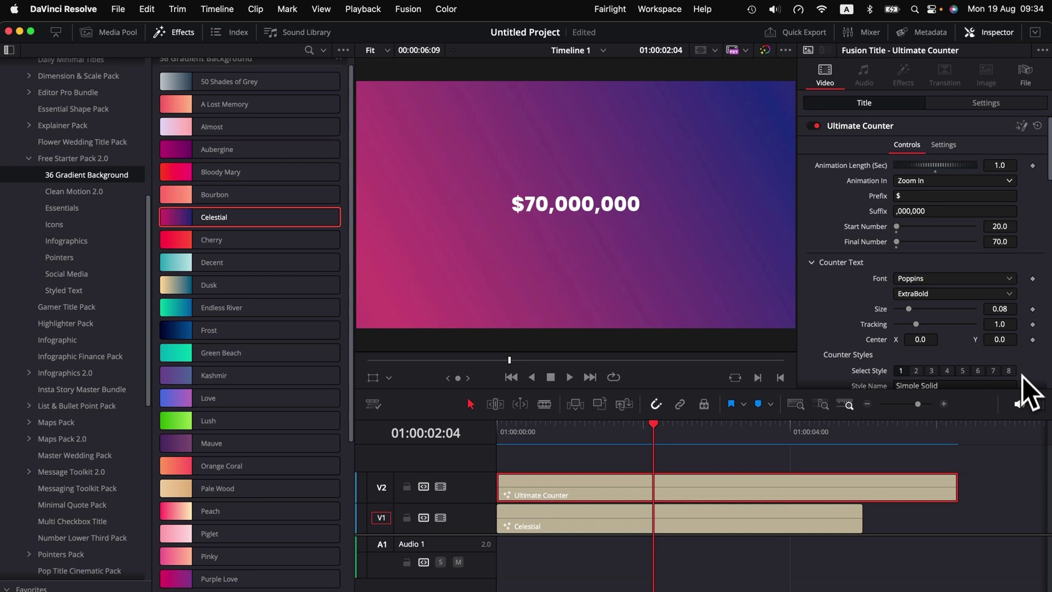
# Step: Browse the counter's Shadow and Text Border styles, then open style 6 Text Background
pyautogui.click(1036, 34)
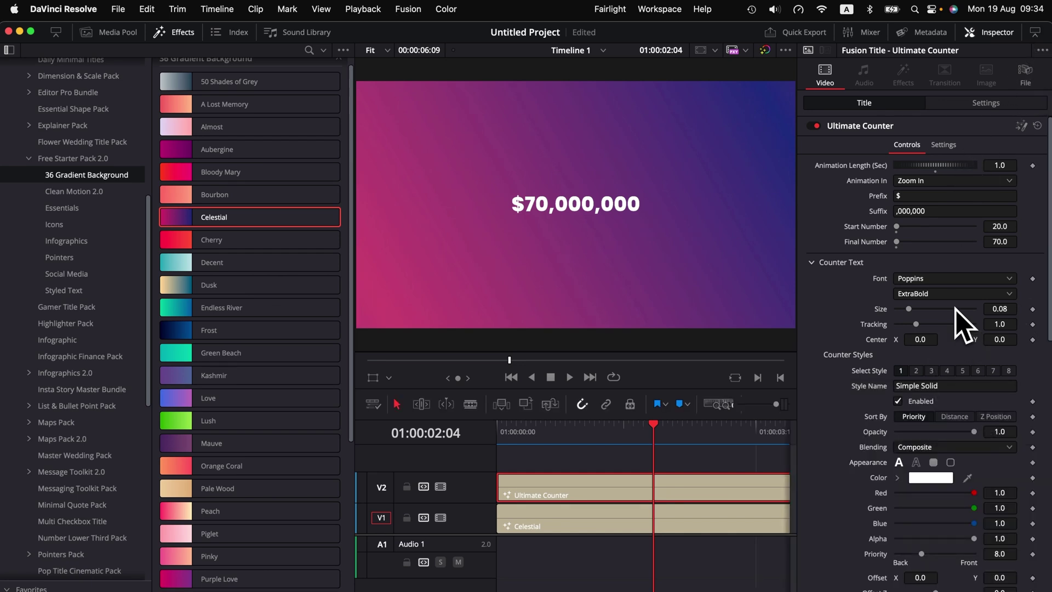
pyautogui.scroll(-2, 963, 327)
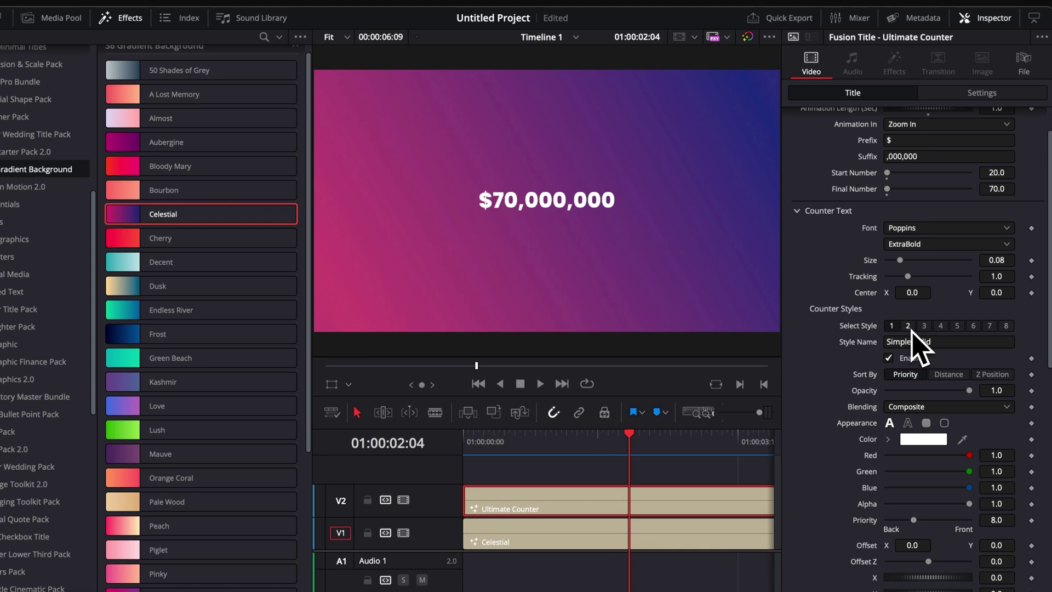
pyautogui.click(916, 323)
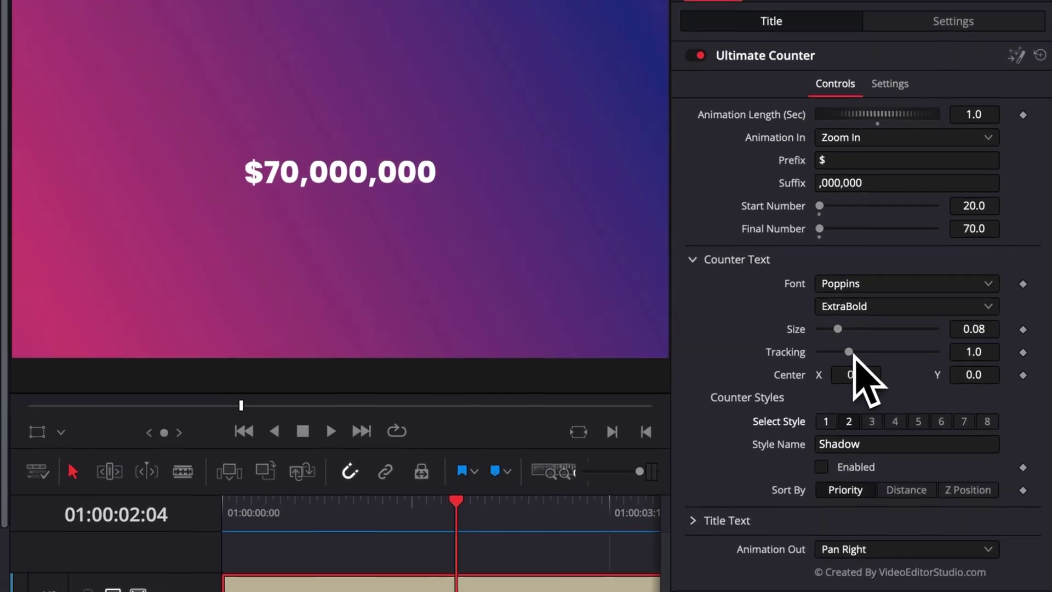
pyautogui.click(872, 424)
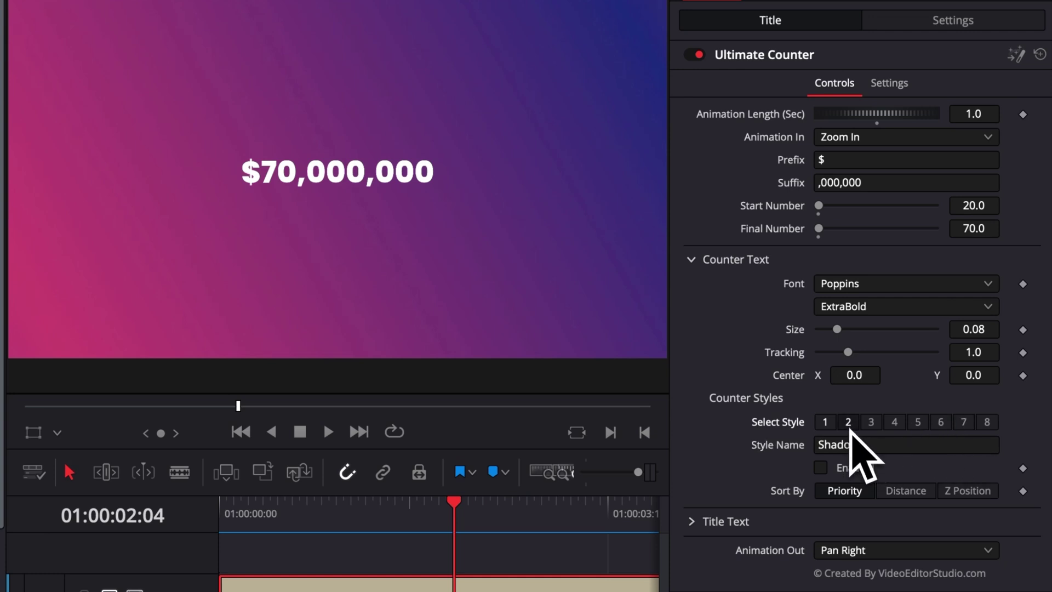
pyautogui.click(872, 423)
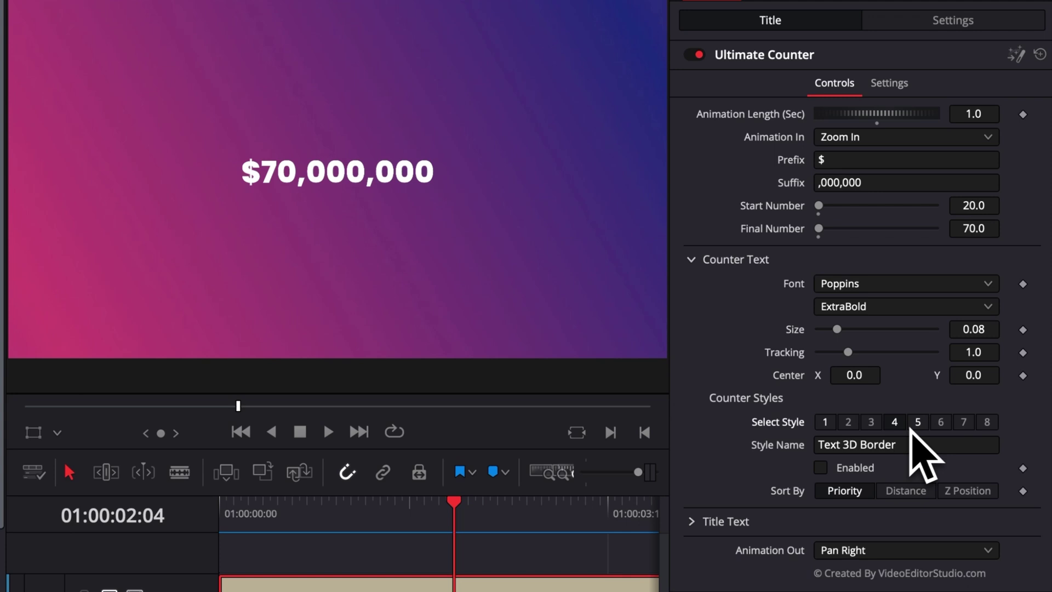
pyautogui.click(916, 425)
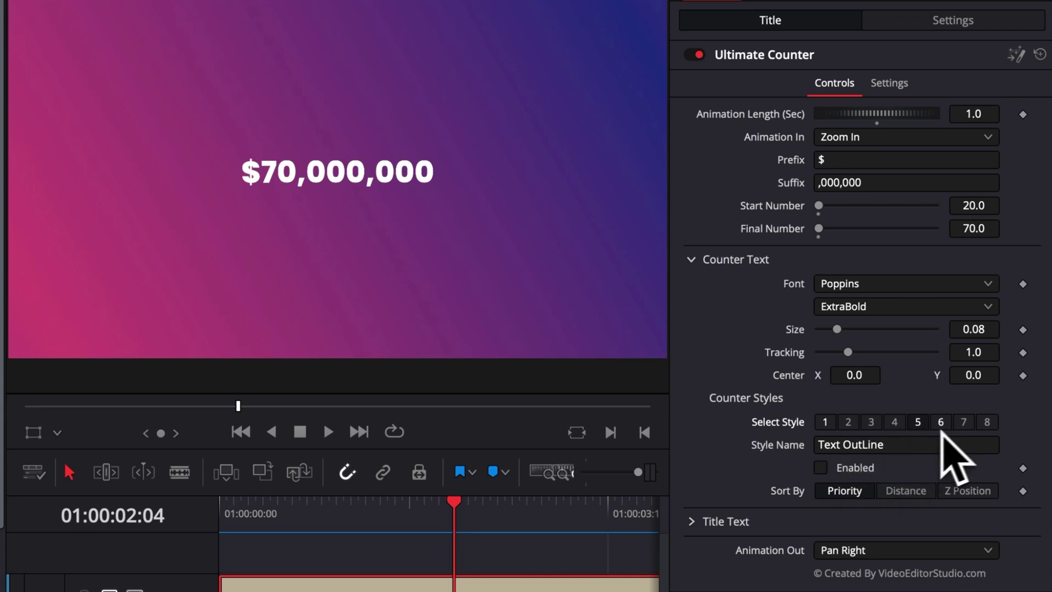
pyautogui.click(941, 424)
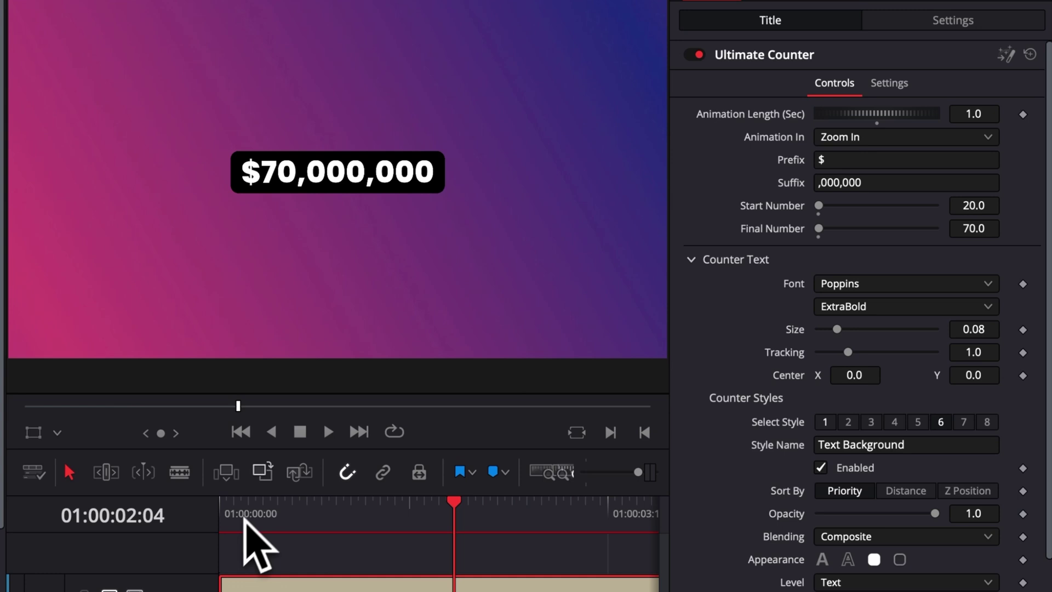
# Step: Trim the suffix from ,000,000 to ,000 and replay the count from the timeline start
pyautogui.moveTo(245, 520); pyautogui.dragTo(280, 525)
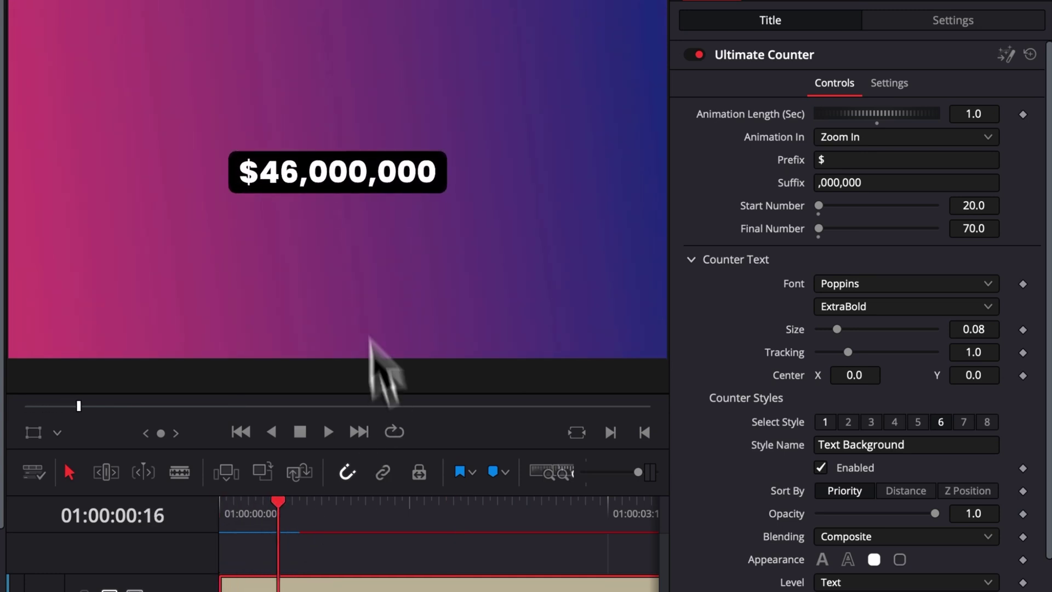
pyautogui.click(875, 184)
pyautogui.press('BackSpace')
pyautogui.press('BackSpace')
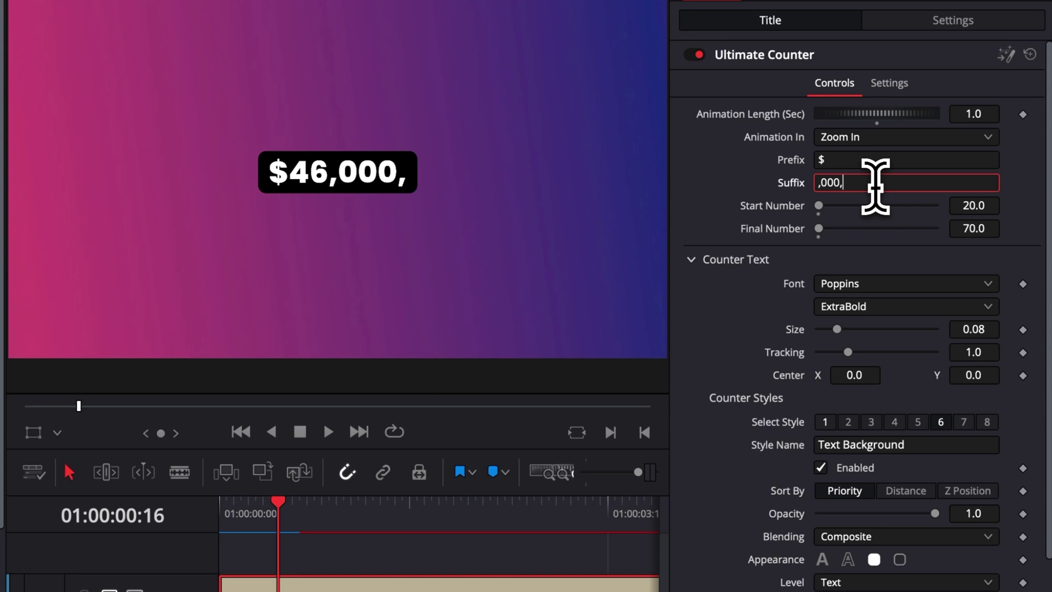
pyautogui.press('BackSpace')
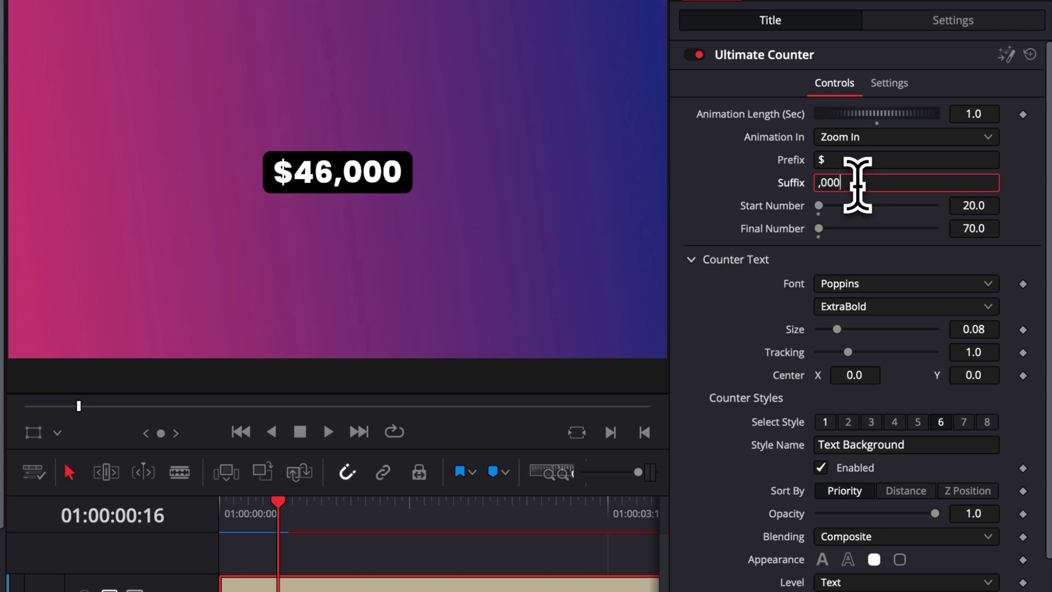
pyautogui.moveTo(819, 228); pyautogui.dragTo(865, 230)
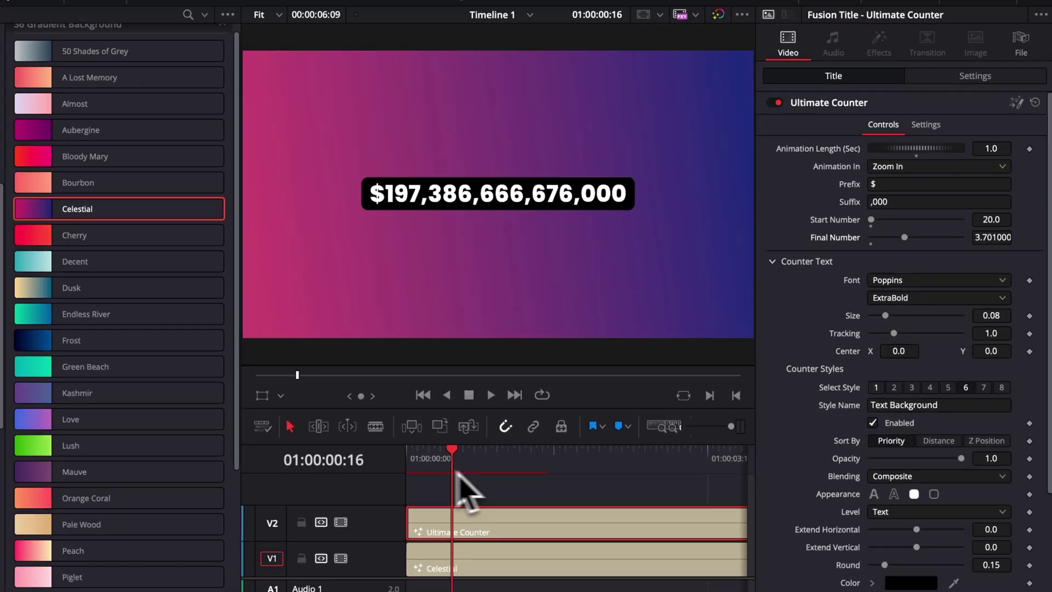
pyautogui.click(221, 511)
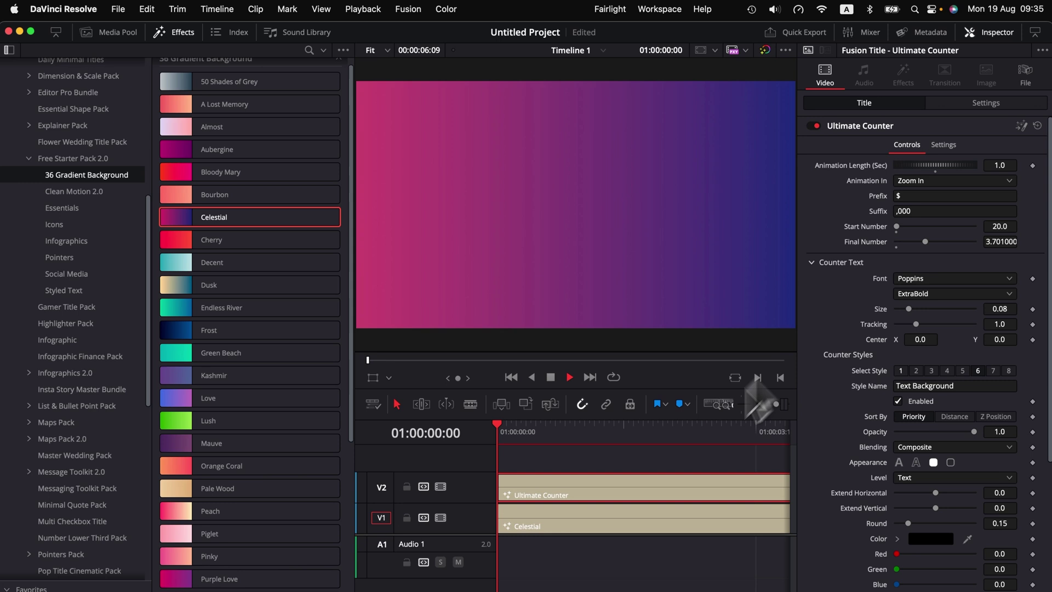
pyautogui.press('space')
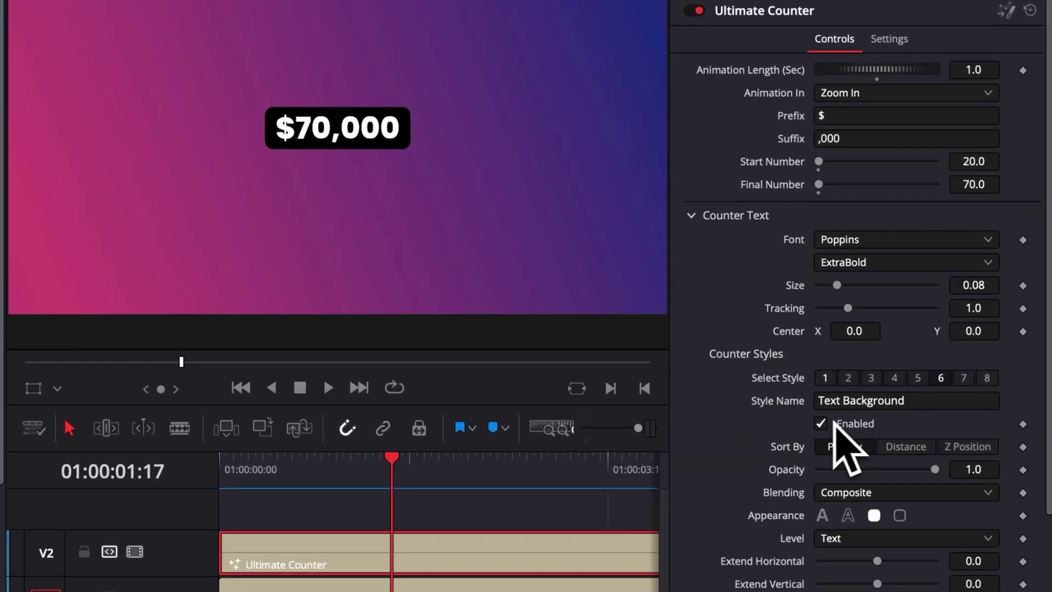
# Step: Disable box styles 6, 5 and 4 and enlarge the counter text size to 0.2087
pyautogui.click(833, 423)
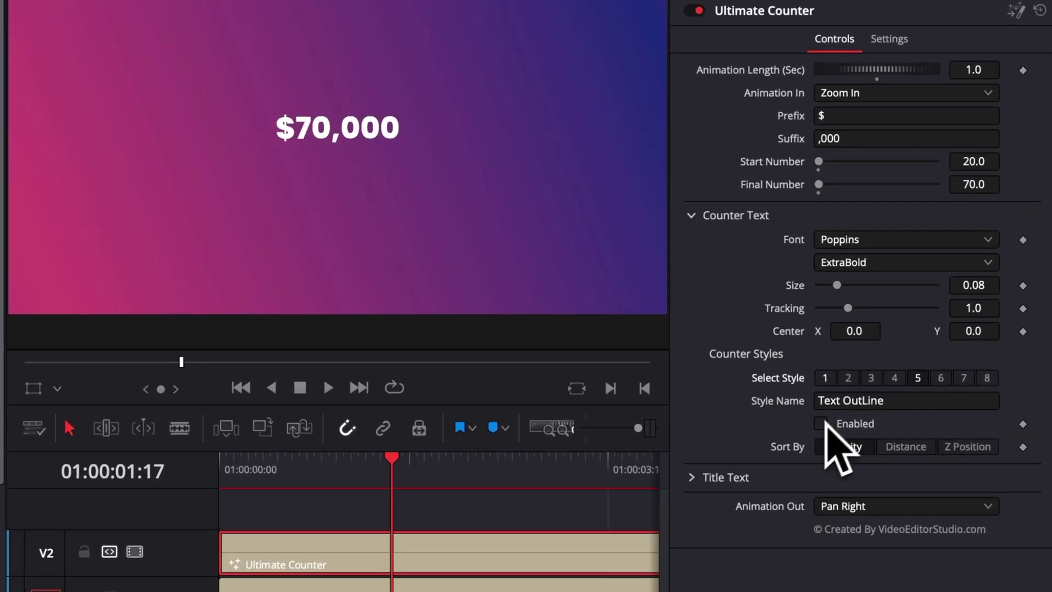
pyautogui.click(822, 423)
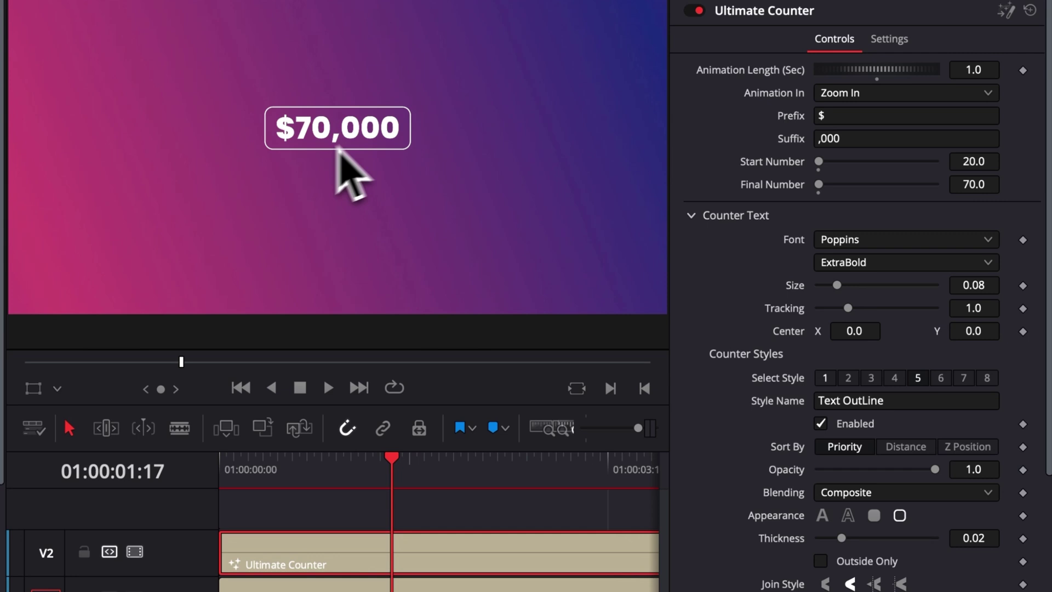
pyautogui.click(245, 466)
pyautogui.moveTo(265, 473)
pyautogui.mouseDown()
pyautogui.moveTo(215, 470)
pyautogui.moveTo(263, 480)
pyautogui.mouseUp()
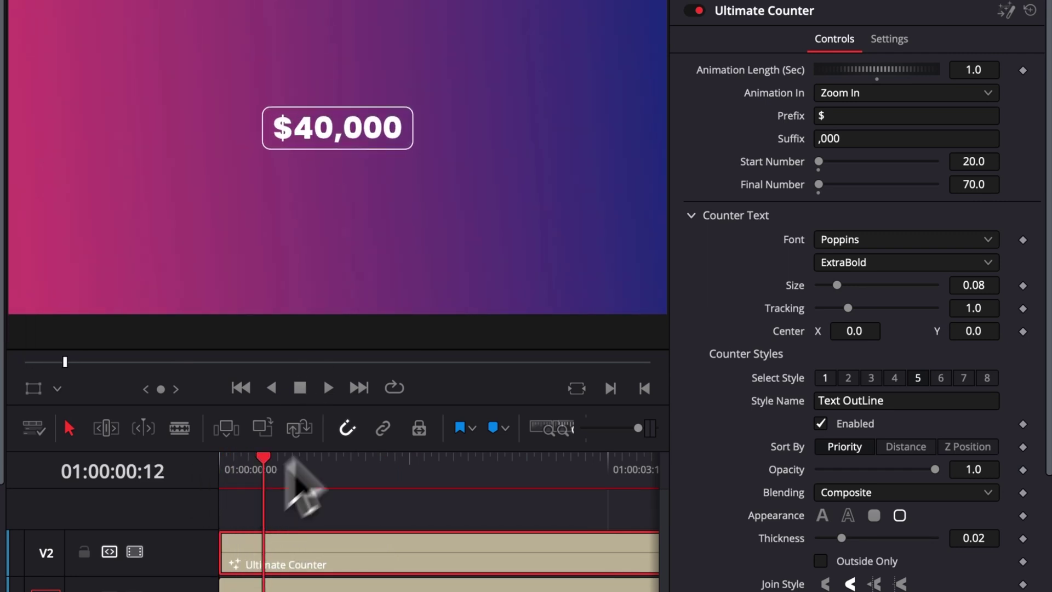
pyautogui.click(820, 423)
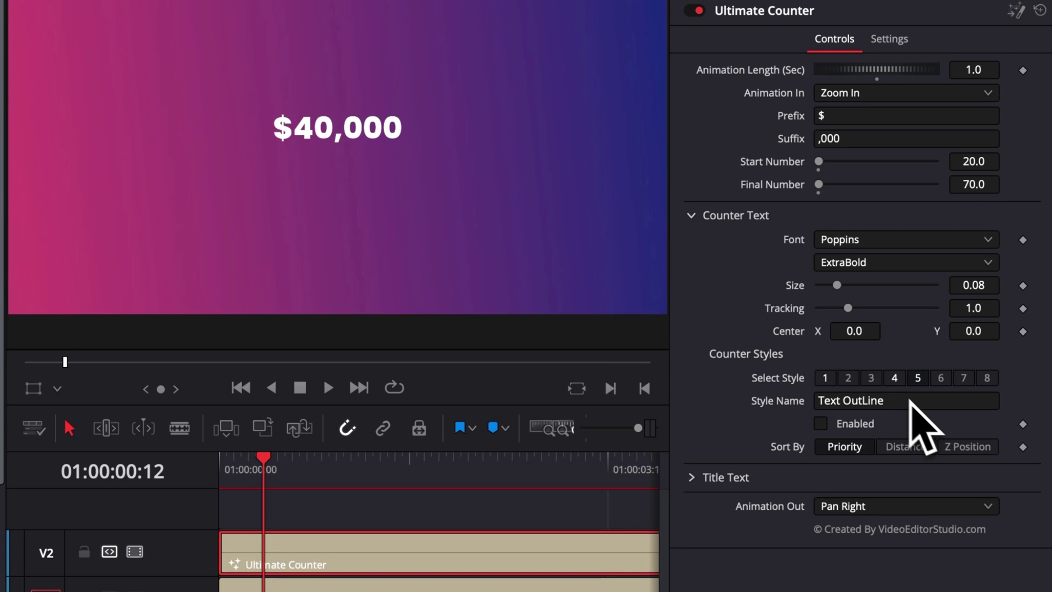
pyautogui.click(821, 425)
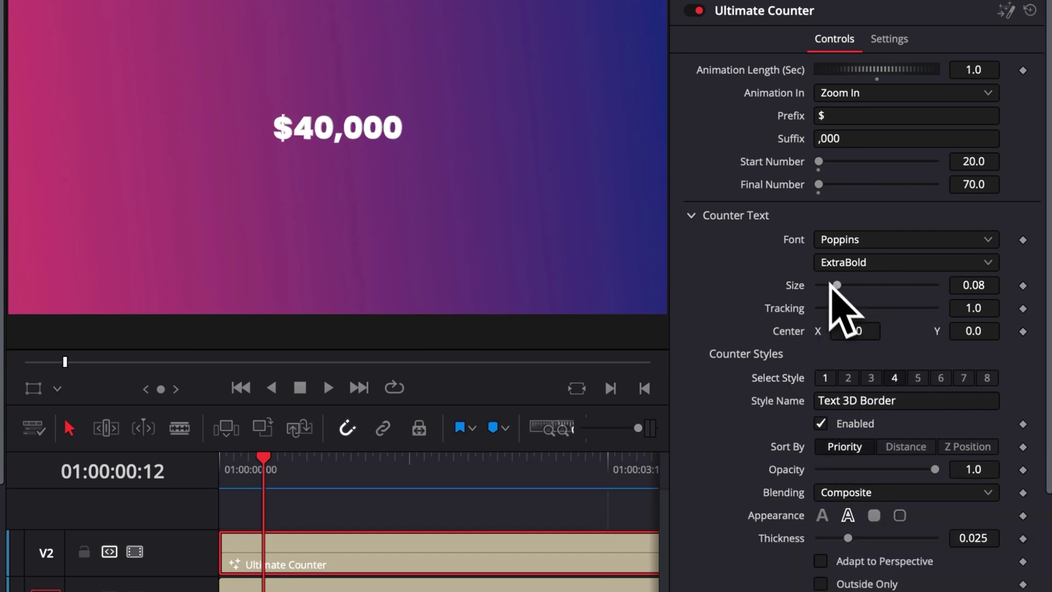
pyautogui.moveTo(838, 286); pyautogui.dragTo(868, 288)
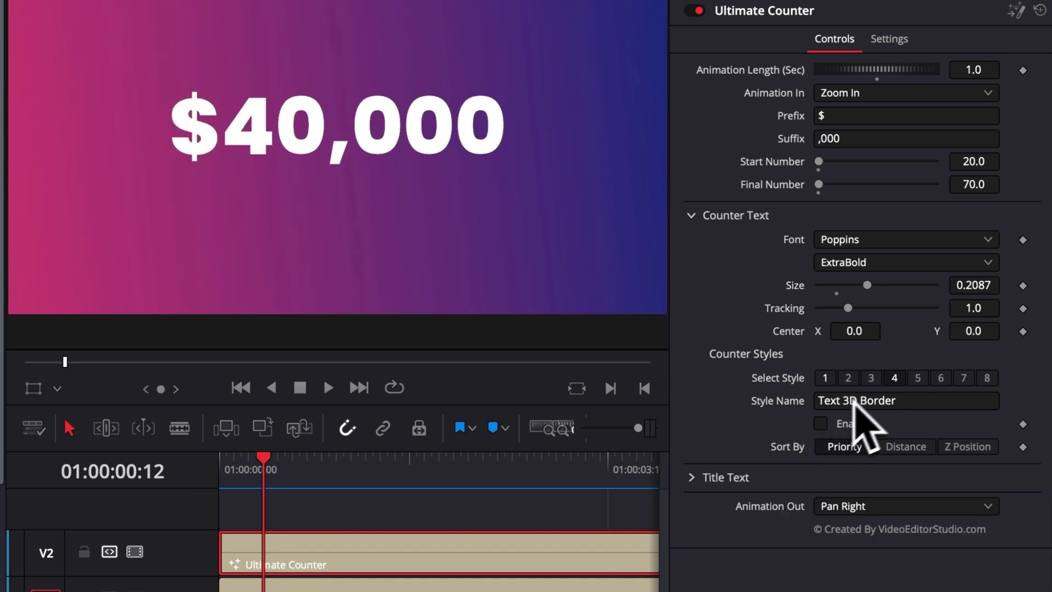
# Step: Enable Text Border, disable the Simple Solid fill, and thin the border thickness to 0.014
pyautogui.click(871, 378)
pyautogui.click(821, 424)
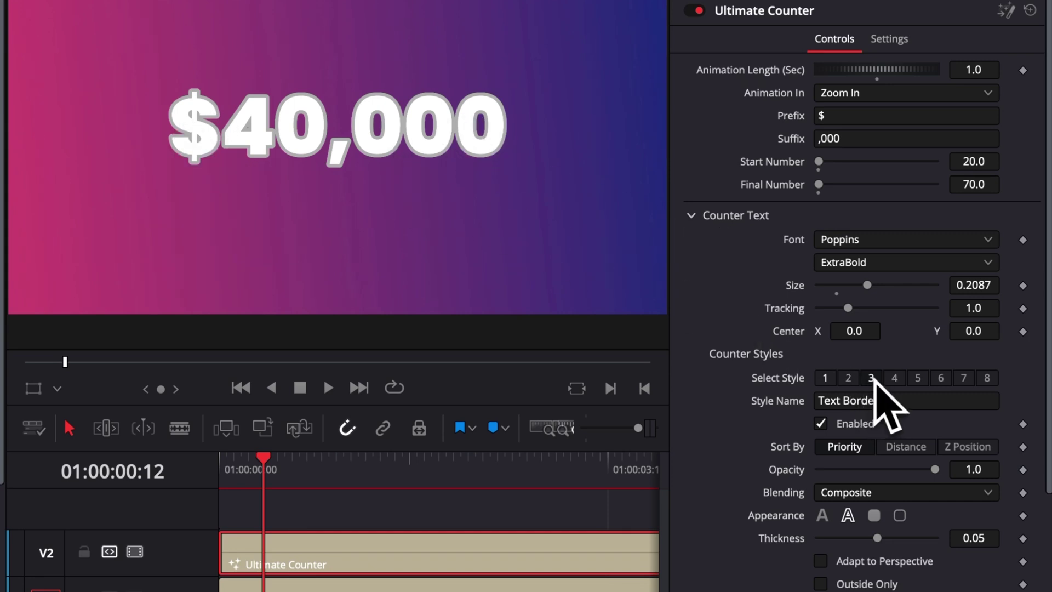
pyautogui.click(825, 378)
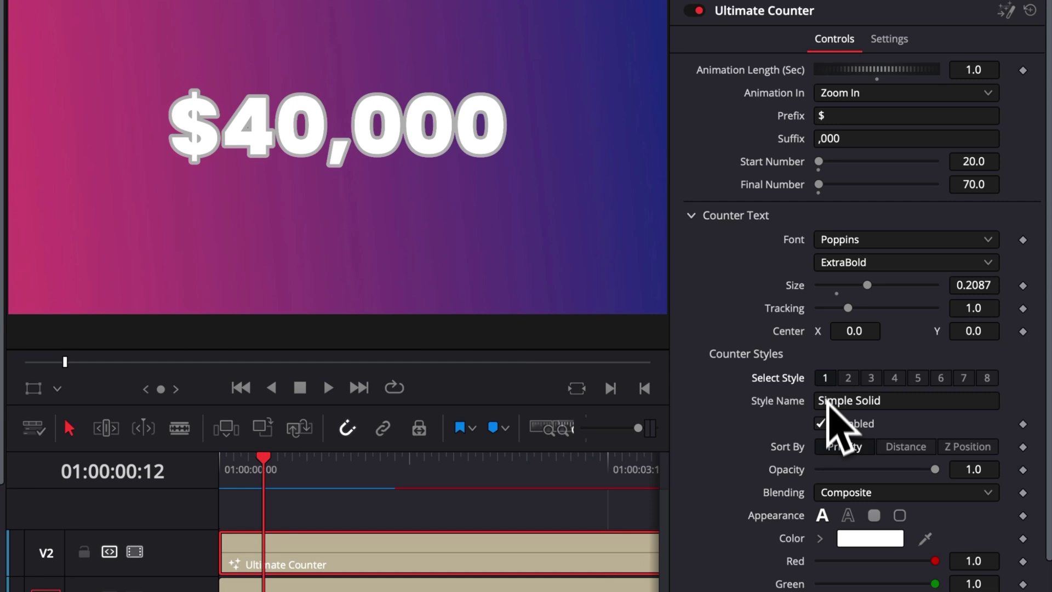
pyautogui.click(822, 424)
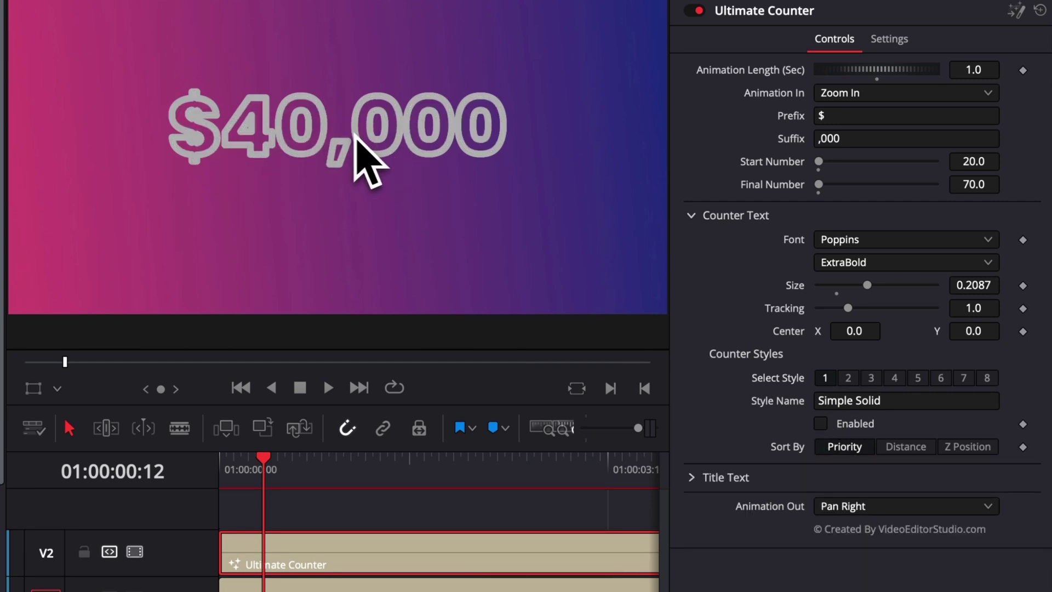
pyautogui.click(872, 378)
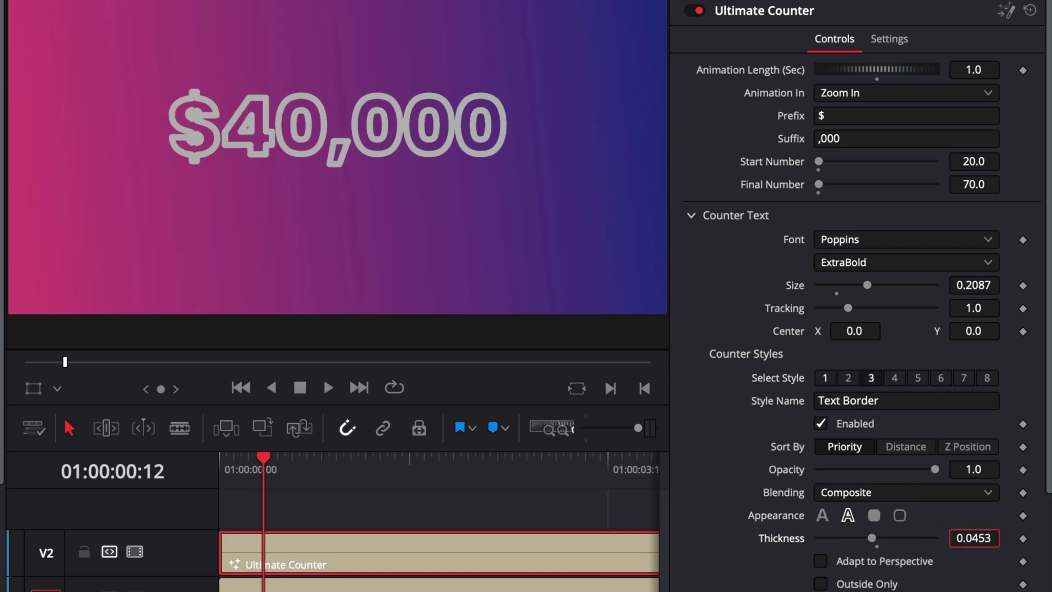
pyautogui.moveTo(974, 537); pyautogui.dragTo(933, 537)
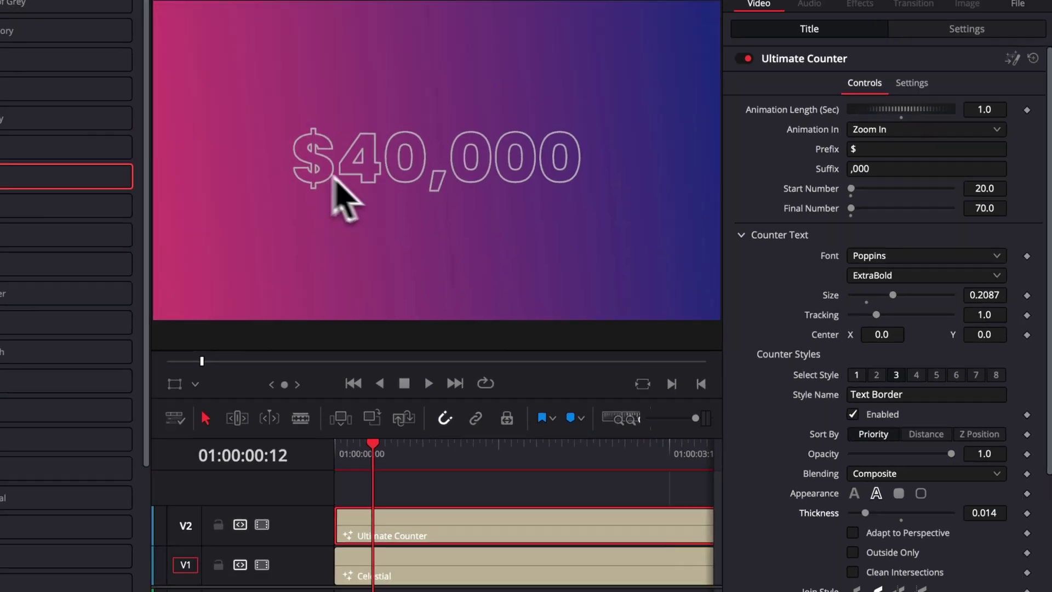
pyautogui.moveTo(245, 467)
pyautogui.mouseDown()
pyautogui.moveTo(246, 492)
pyautogui.moveTo(240, 486)
pyautogui.mouseUp()
pyautogui.moveTo(512, 442); pyautogui.dragTo(524, 444)
# Step: Set the Text Border colour to white
pyautogui.scroll(-3, 981, 438)
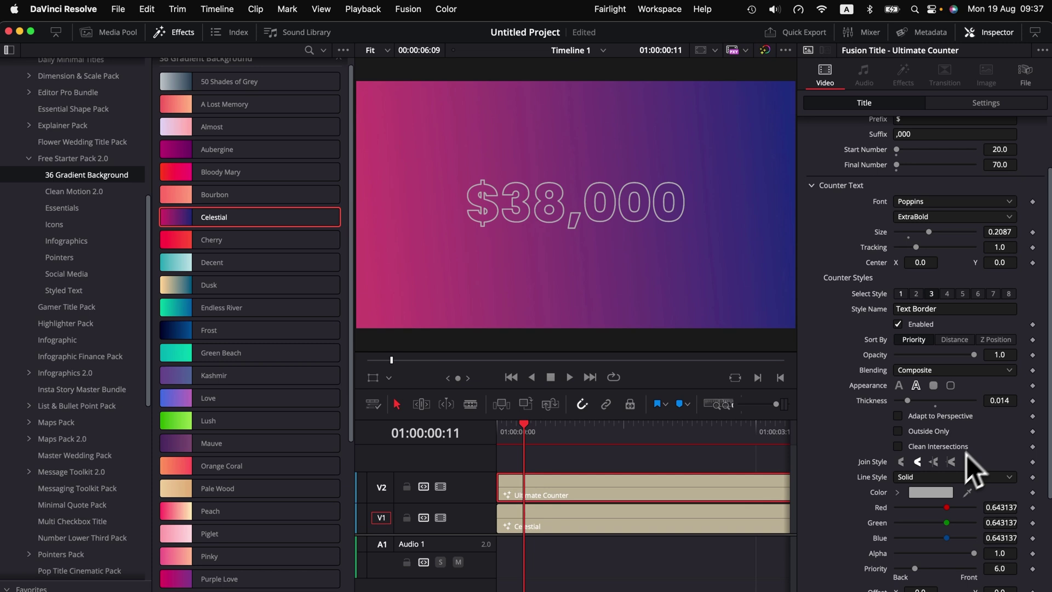
pyautogui.click(932, 492)
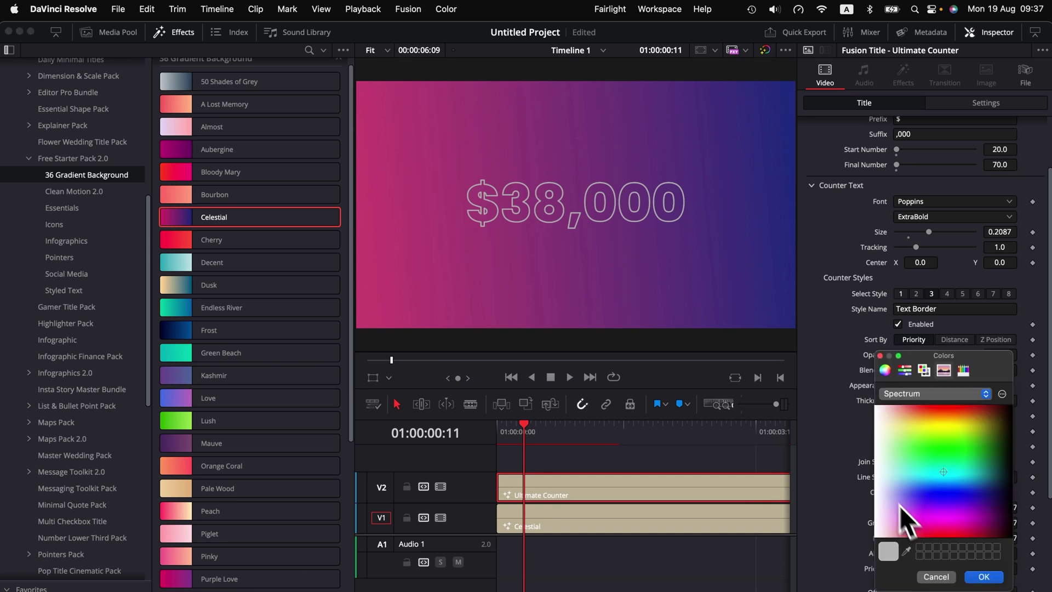
pyautogui.moveTo(900, 506)
pyautogui.mouseDown()
pyautogui.moveTo(913, 485)
pyautogui.moveTo(959, 507)
pyautogui.moveTo(874, 406)
pyautogui.mouseUp()
pyautogui.click(984, 577)
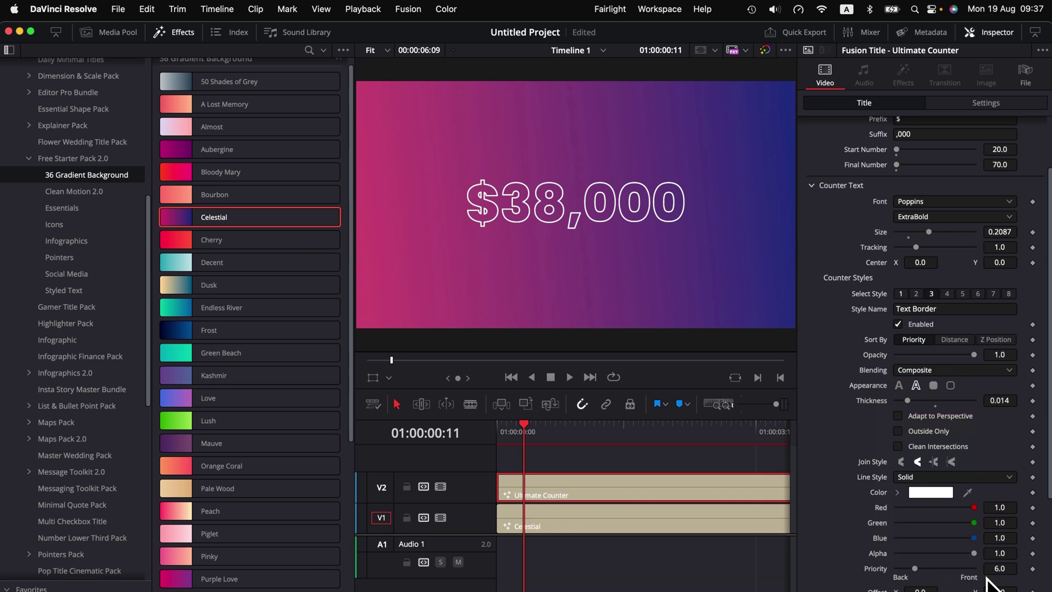
# Step: Enable the Shadow style and bring back the Simple Solid white fill
pyautogui.scroll(3, 926, 328)
pyautogui.click(918, 370)
pyautogui.click(849, 378)
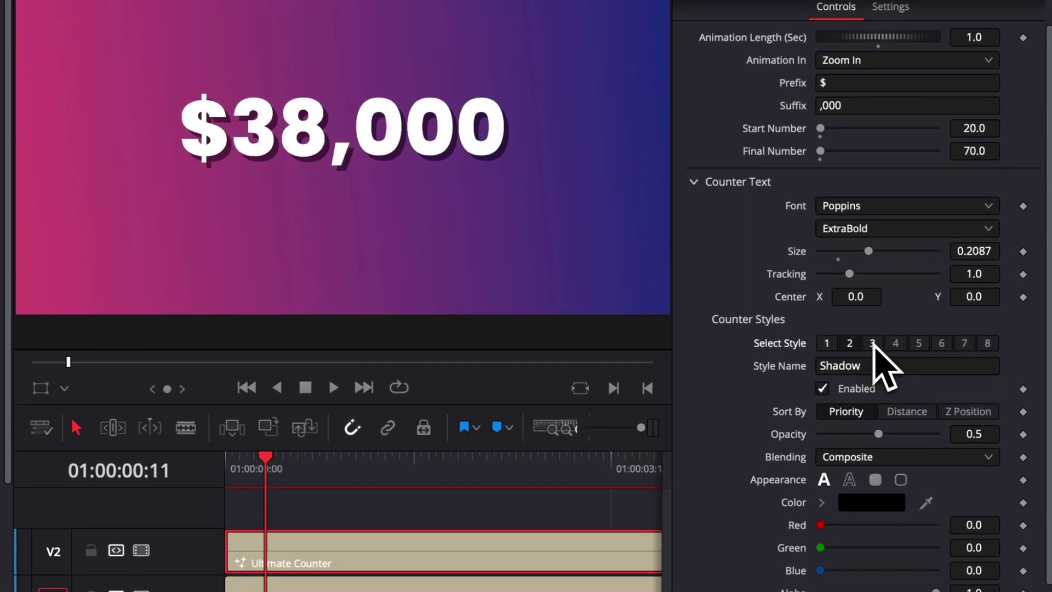
pyautogui.click(932, 347)
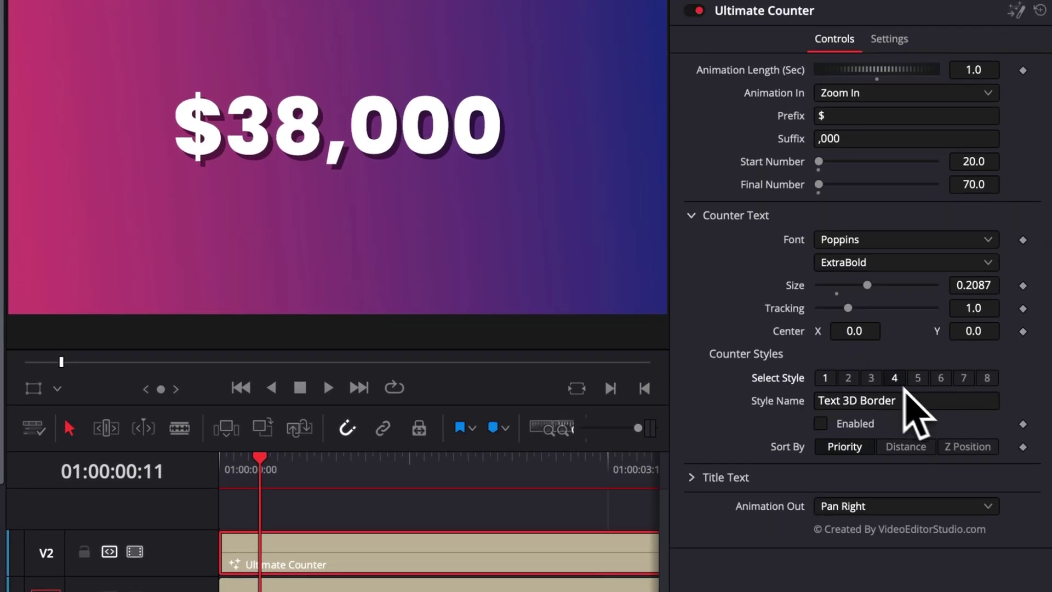
pyautogui.click(825, 378)
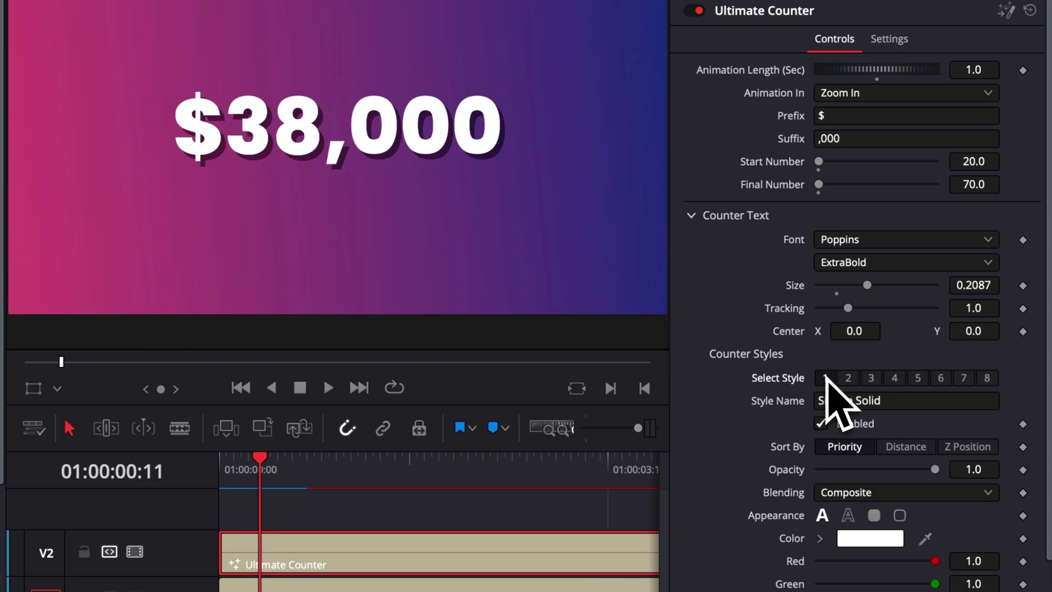